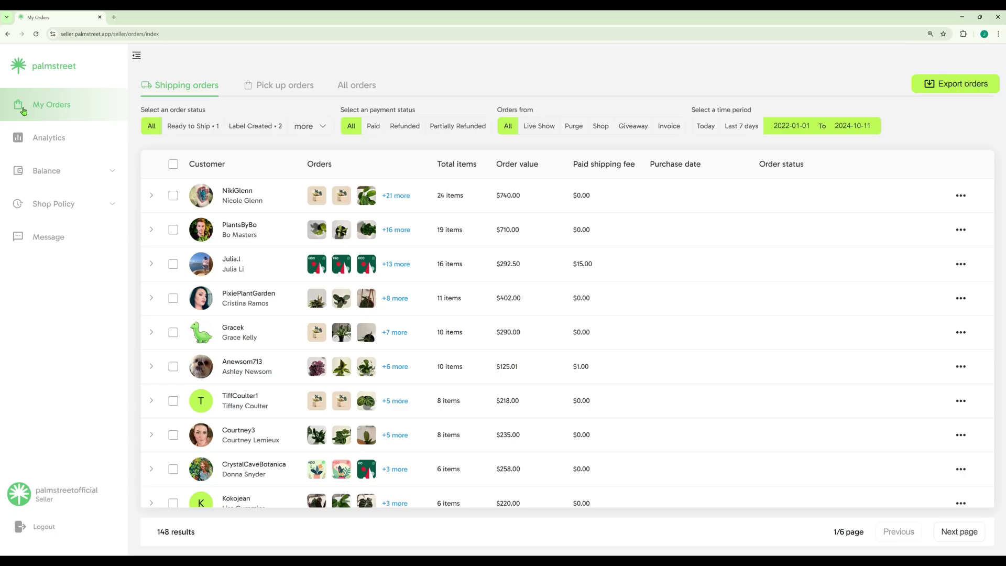
# Try the Ready to ship, Label created and Delivered status filters, then view Pick up orders and All orders
pyautogui.click(183, 127)
pyautogui.click(245, 126)
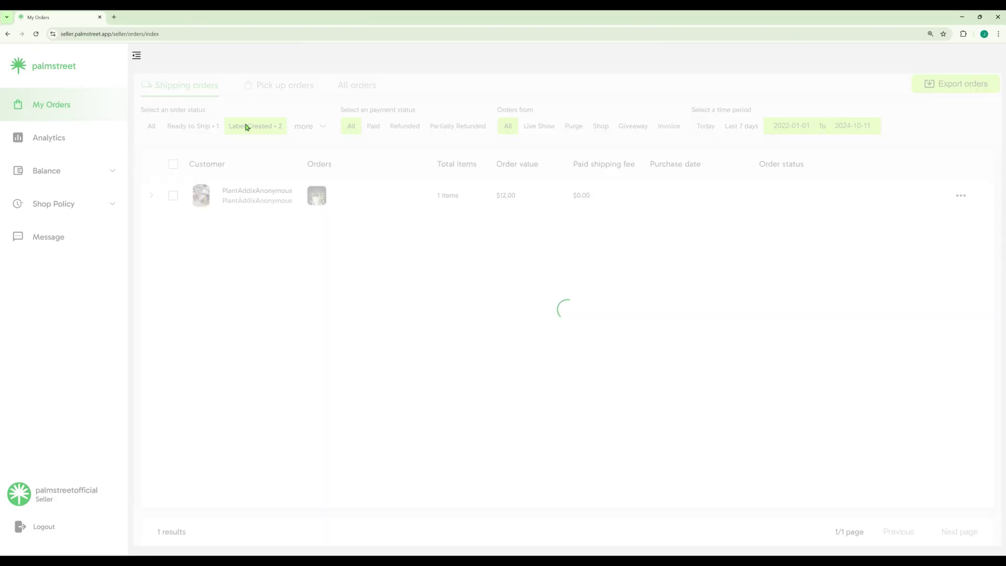
pyautogui.click(321, 126)
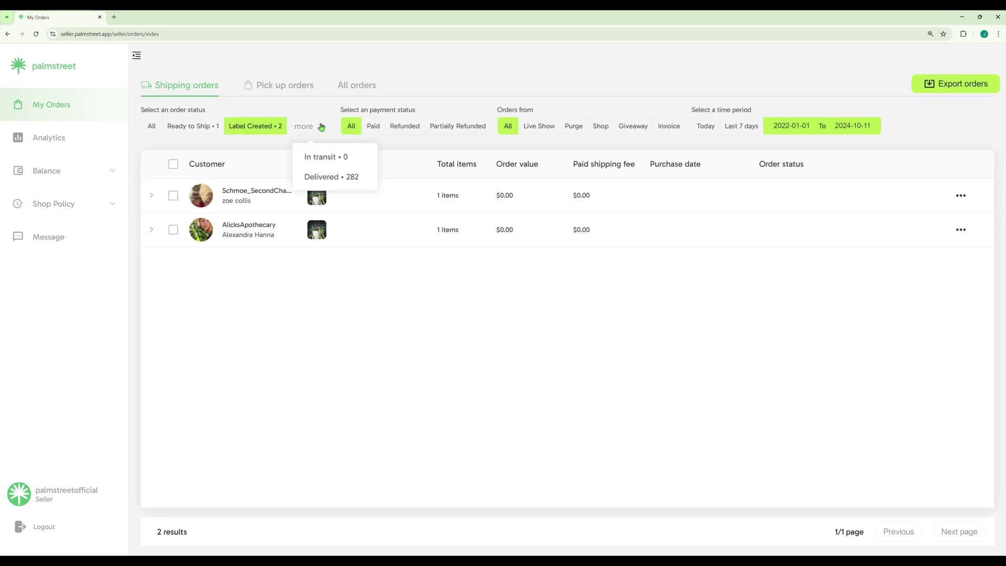
pyautogui.click(322, 177)
pyautogui.click(296, 87)
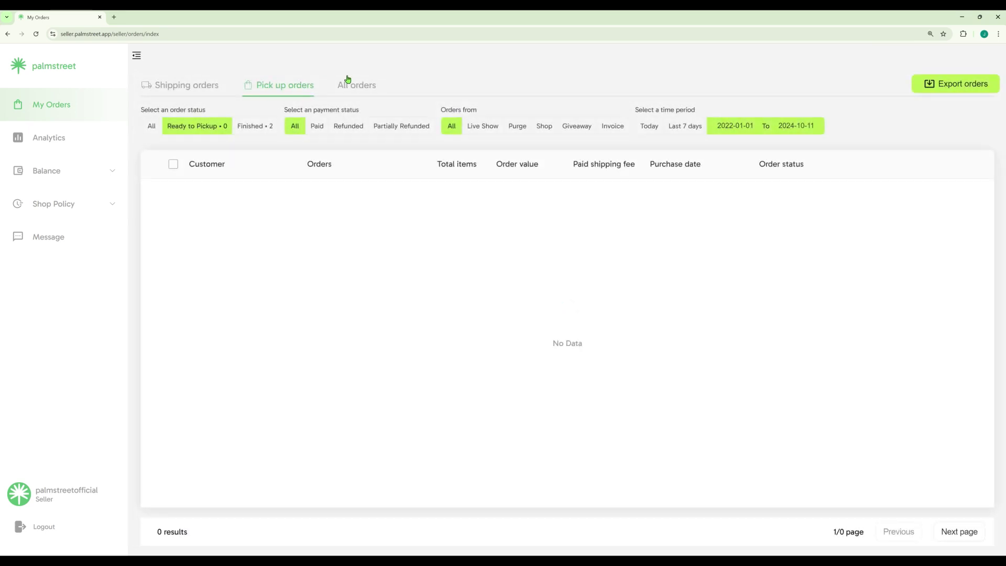
pyautogui.click(354, 85)
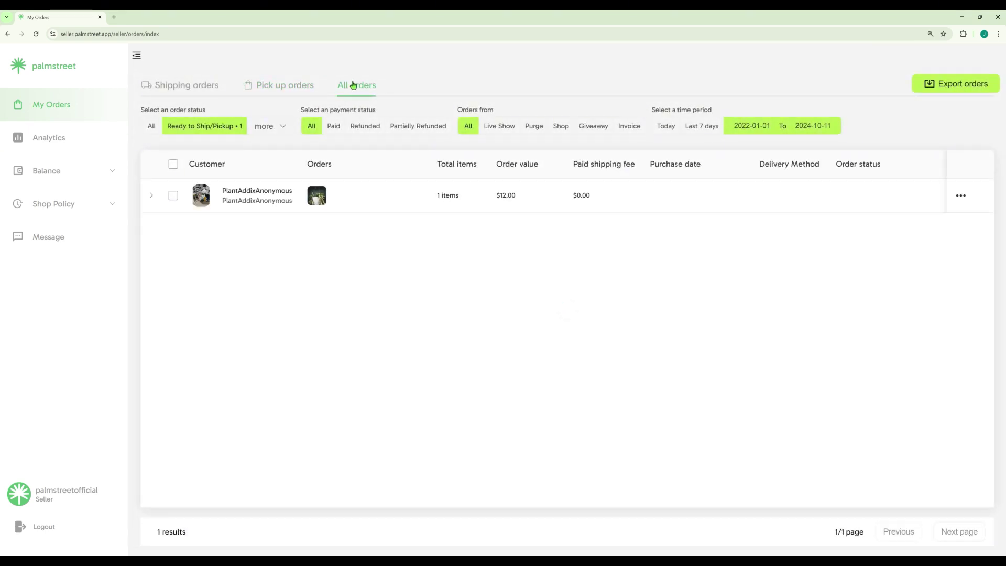
# Show only Shop orders placed between 2024-07-18 and 2024-08-24
pyautogui.click(503, 130)
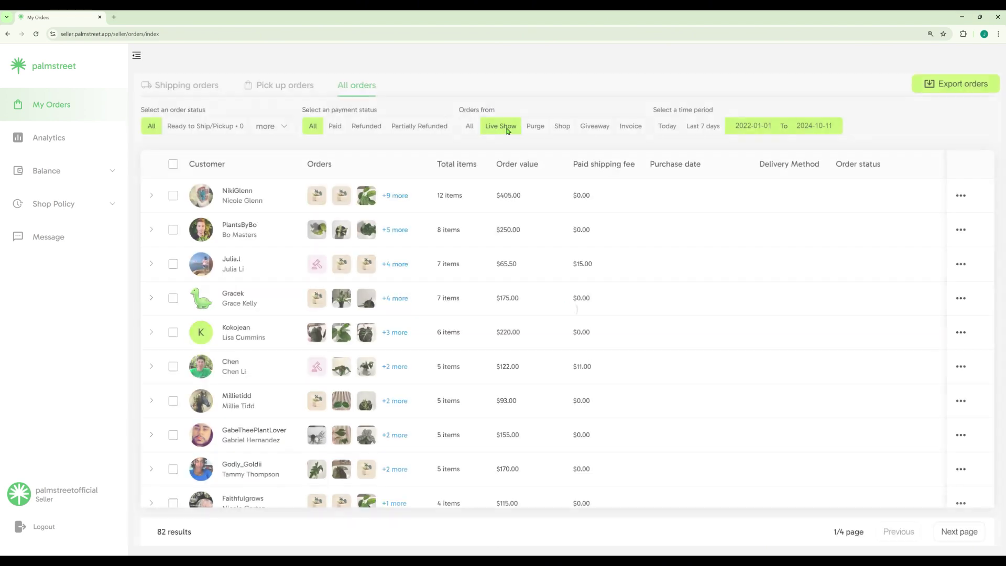
pyautogui.click(565, 133)
pyautogui.click(740, 127)
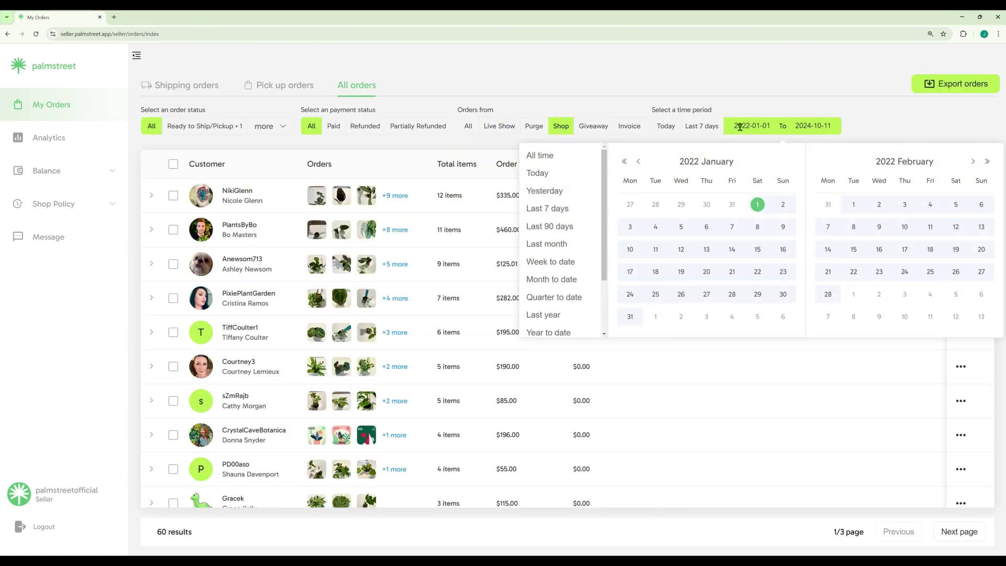
pyautogui.scroll(-2, 597, 173)
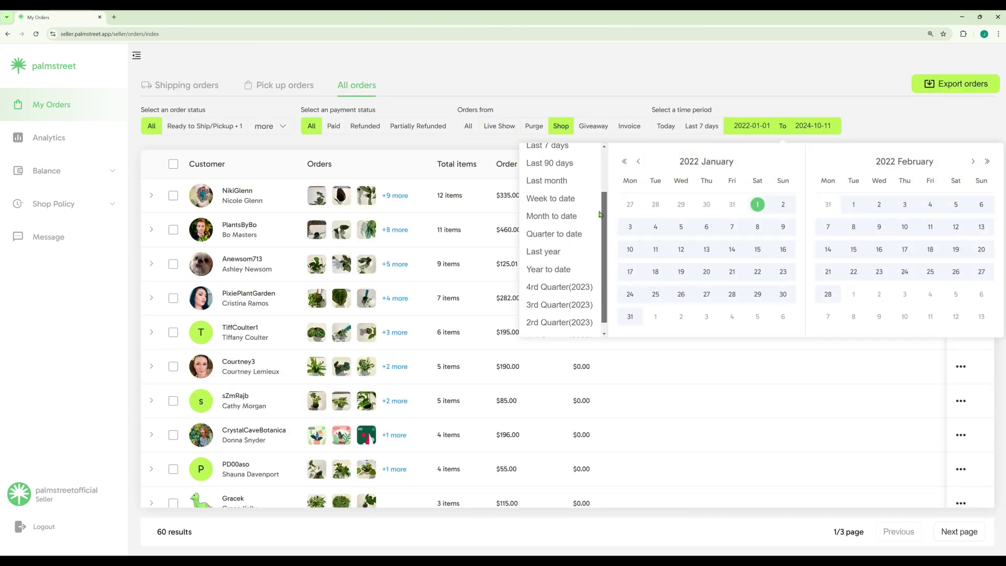
pyautogui.click(597, 173)
pyautogui.click(706, 249)
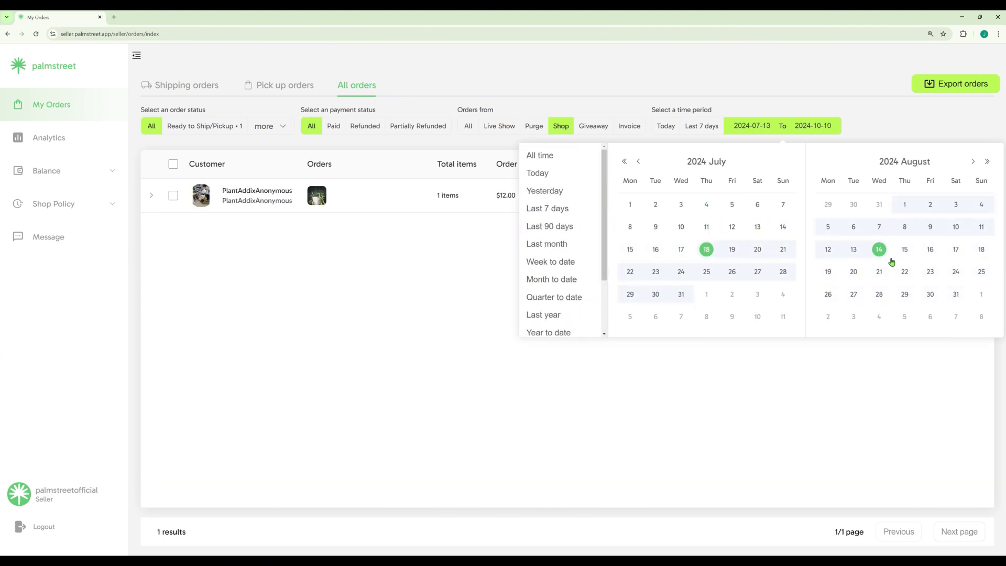
pyautogui.click(956, 272)
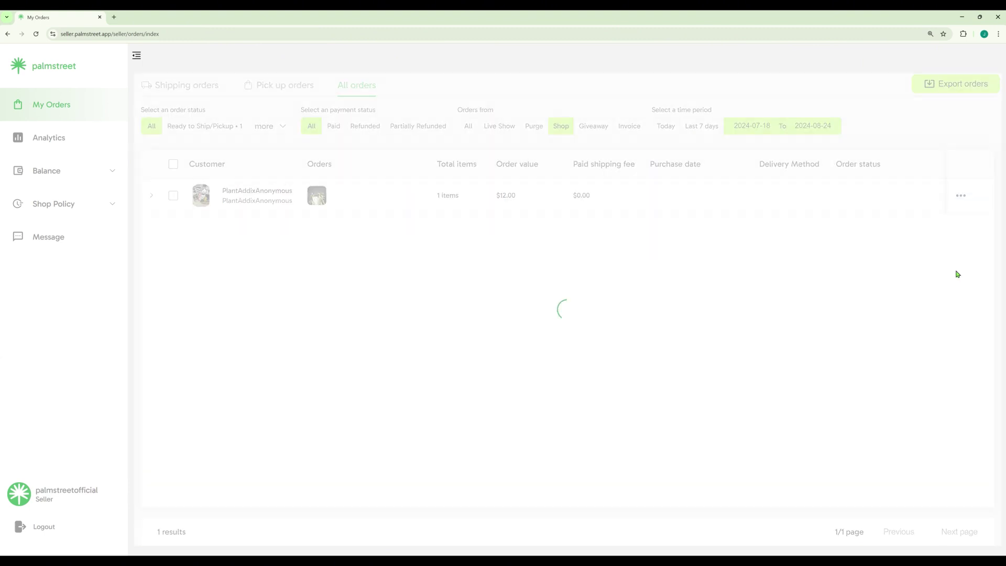
# Select every customer's orders and export them for All time, then go to Balance > Payout
pyautogui.click(174, 196)
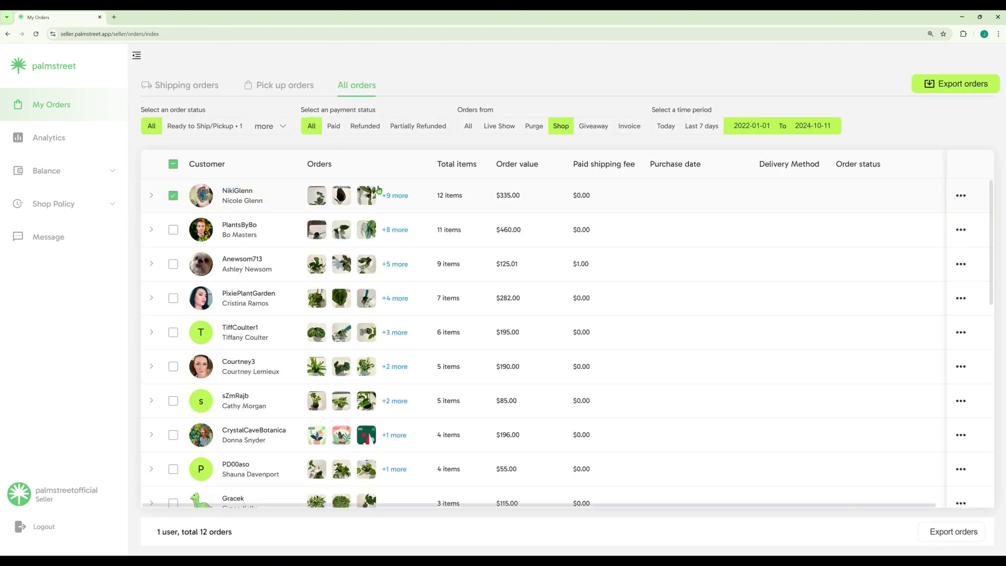
pyautogui.click(396, 197)
pyautogui.click(173, 164)
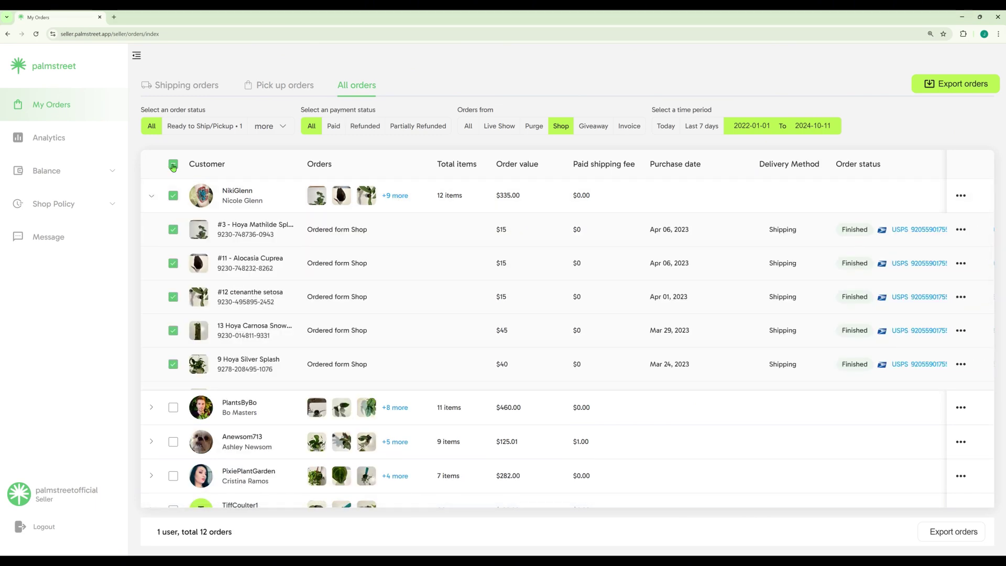
pyautogui.click(967, 84)
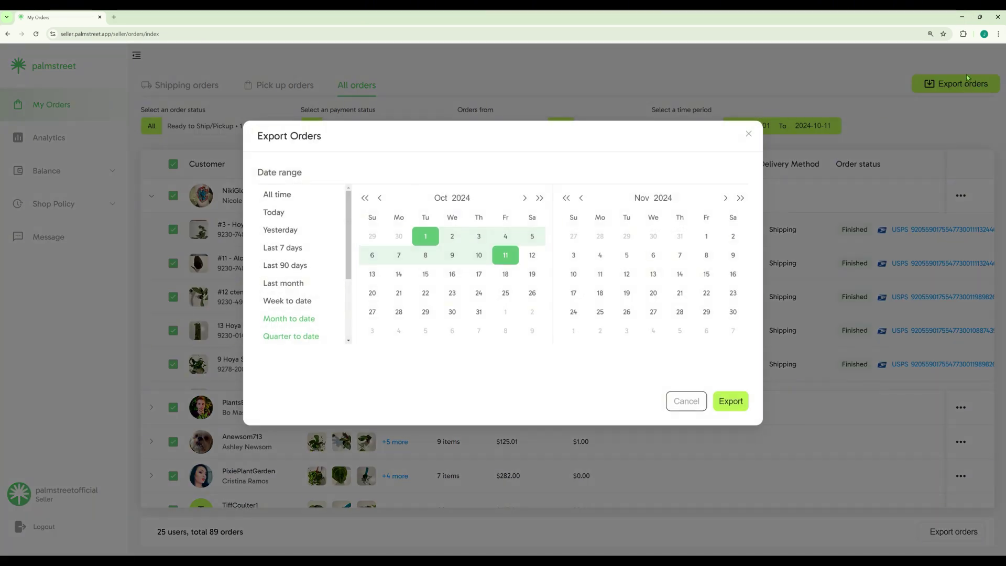
pyautogui.click(277, 194)
pyautogui.click(736, 403)
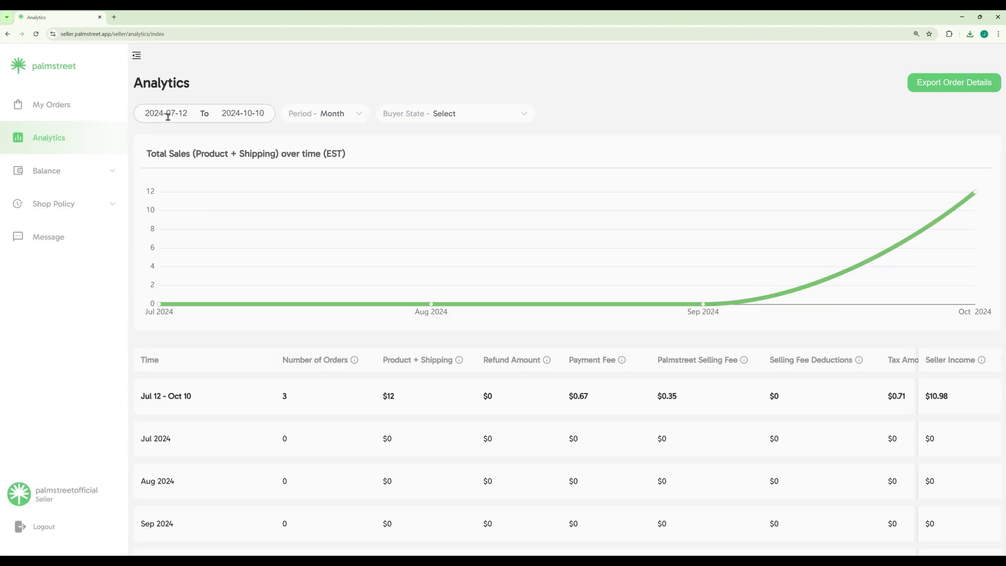
pyautogui.click(167, 116)
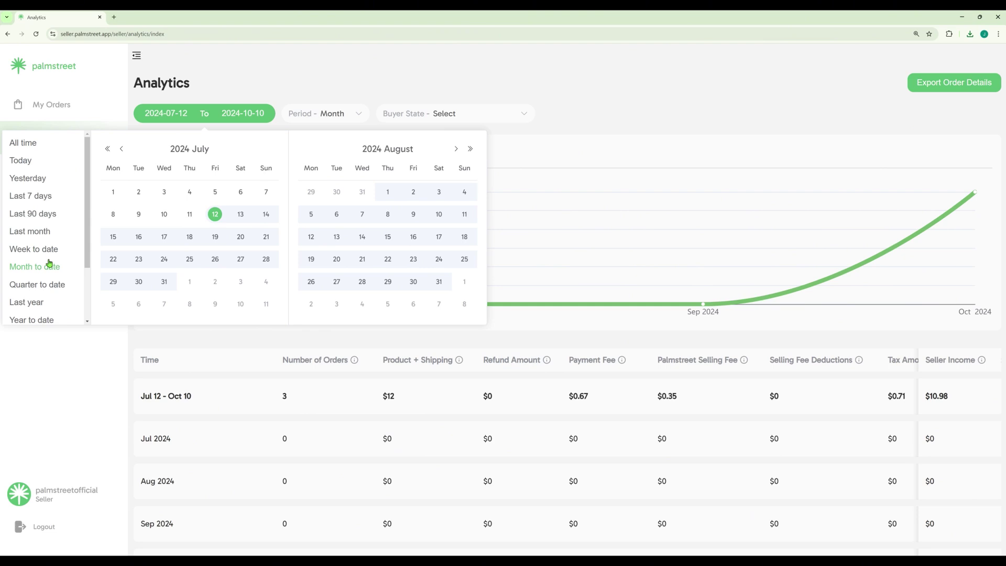
pyautogui.click(41, 203)
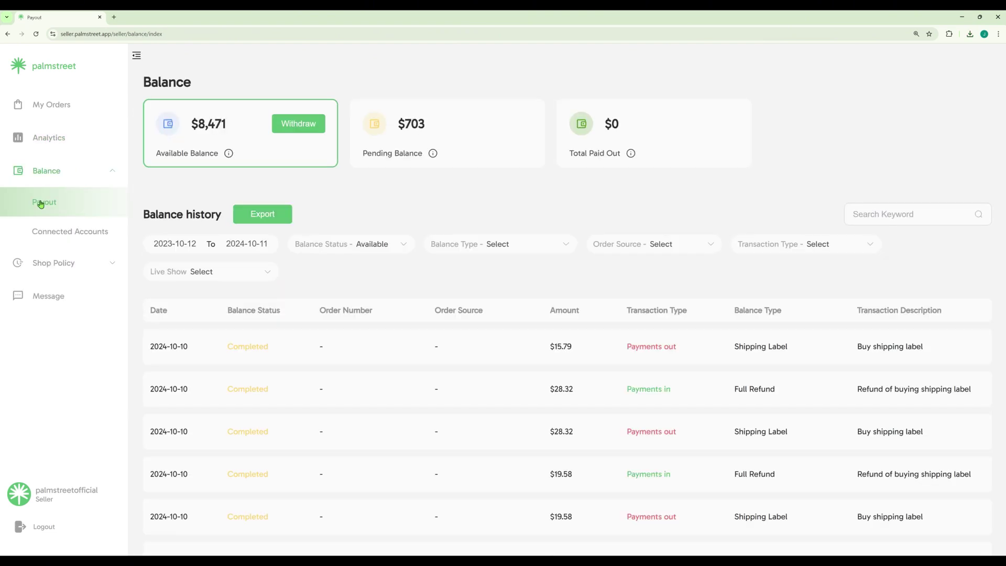
# Check the pending and available balance histories and review a $5 PayPal withdrawal without sending it
pyautogui.click(427, 143)
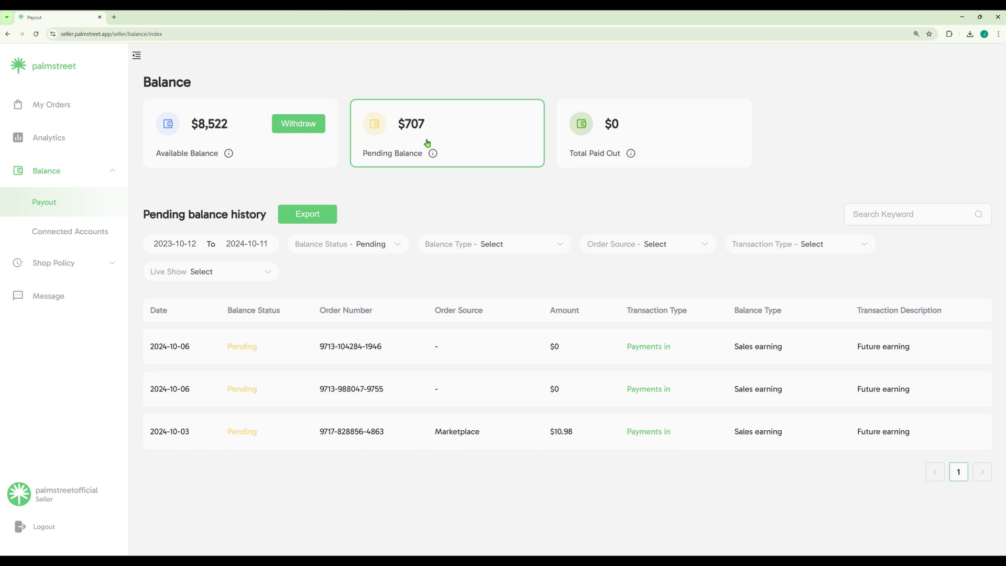
pyautogui.click(261, 141)
pyautogui.click(292, 137)
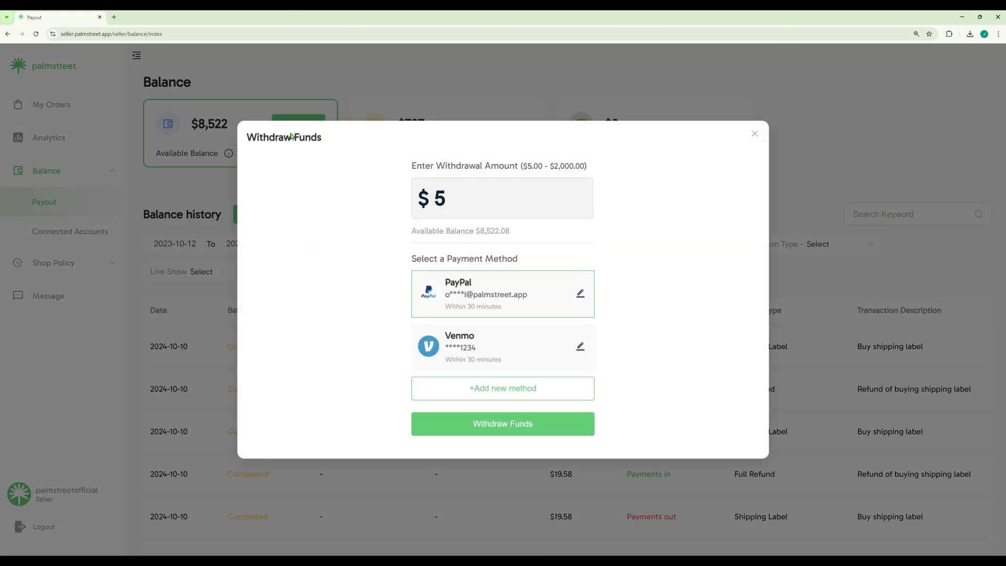
pyautogui.click(519, 424)
pyautogui.click(518, 428)
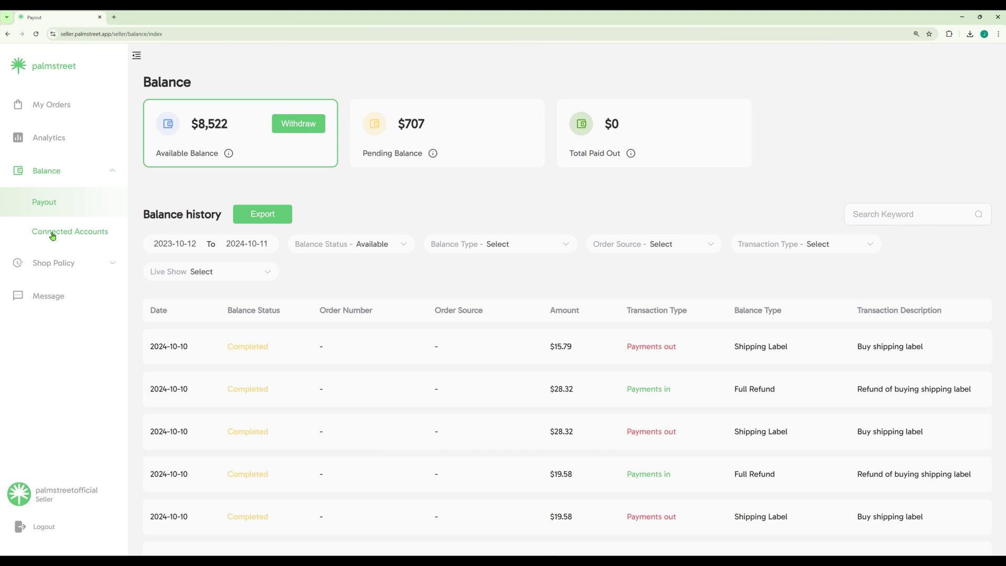
# Start connecting a Stripe account and begin entering the shop's email address
pyautogui.click(52, 234)
pyautogui.click(415, 139)
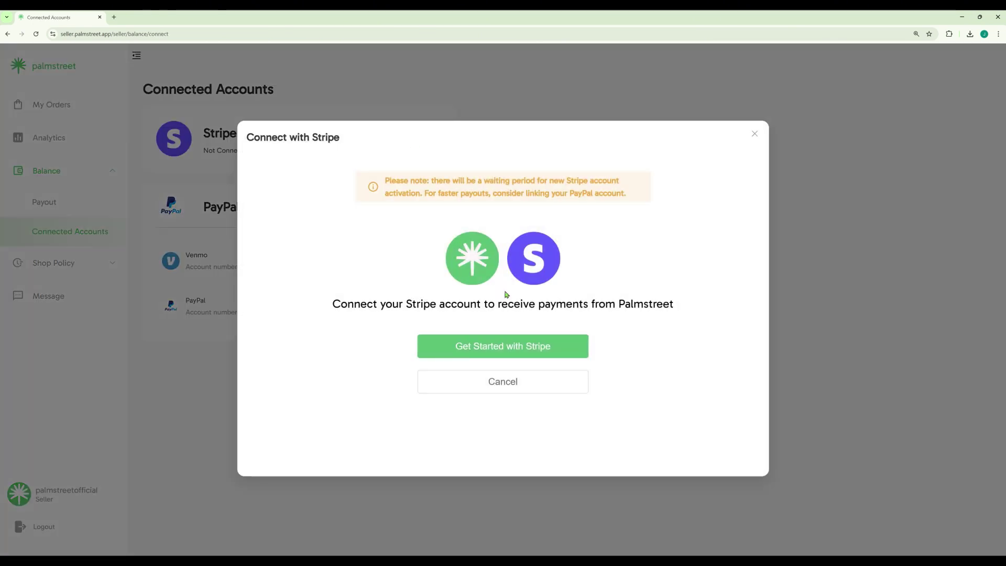
pyautogui.click(480, 346)
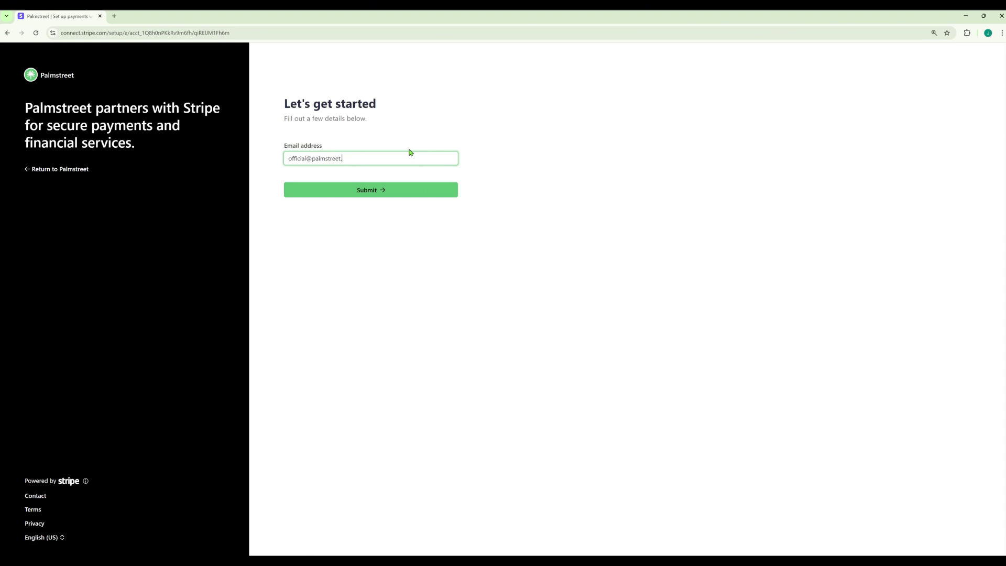
pyautogui.write('app')
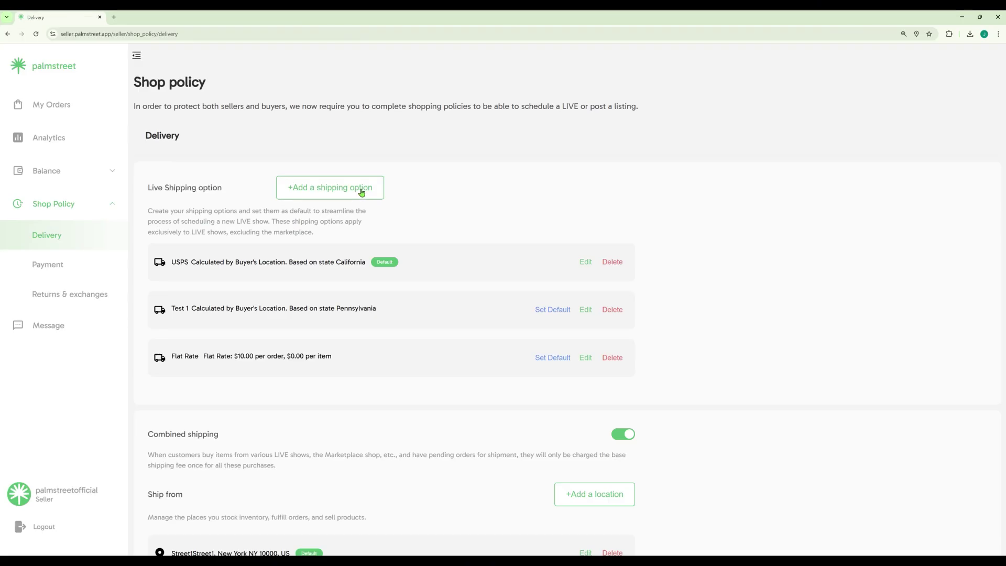
# Draft a buyer-location shipping option with Hawaii fees of $15 per order and $3 per item, then discard it
pyautogui.click(362, 193)
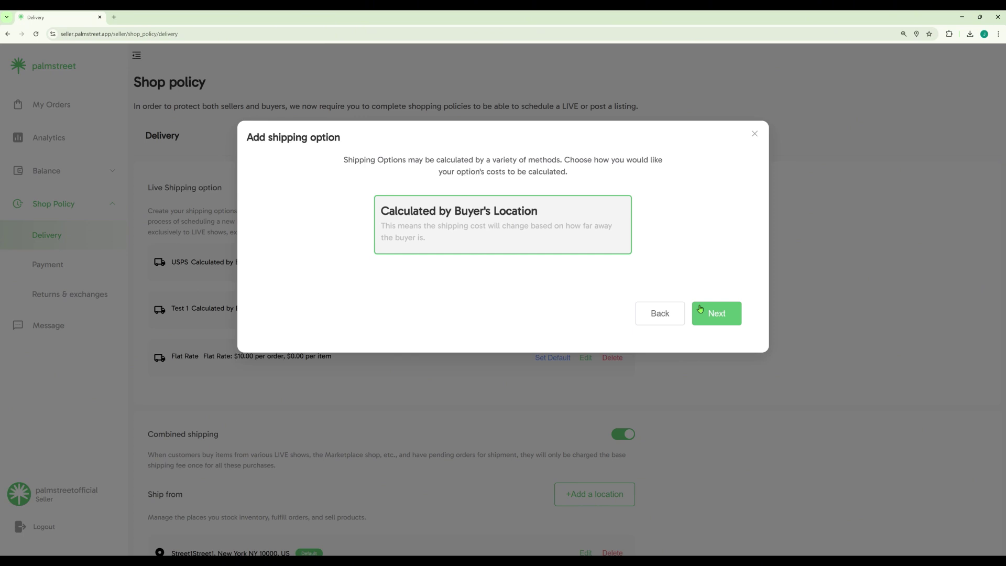
pyautogui.click(724, 322)
pyautogui.click(387, 188)
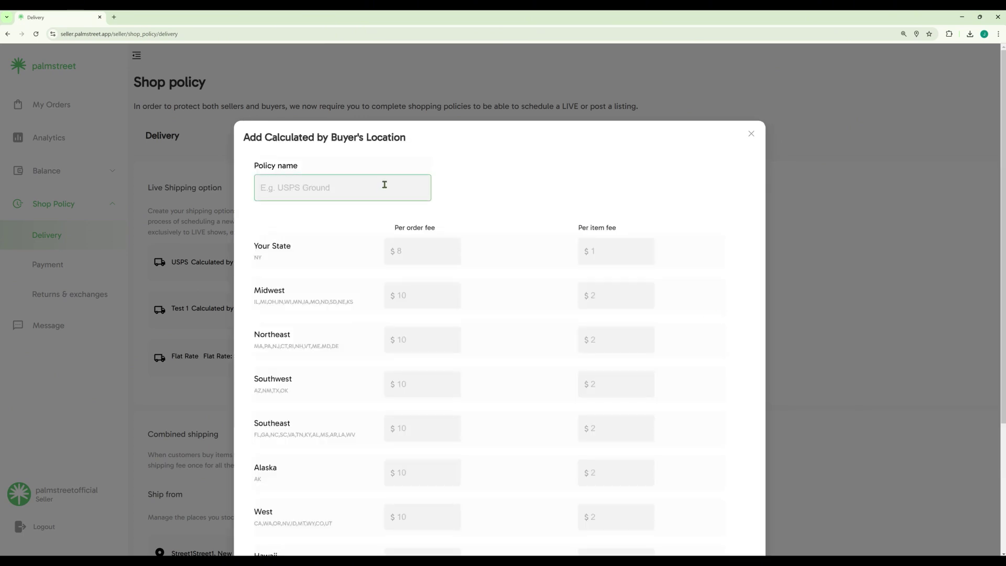
pyautogui.scroll(-3, 425, 430)
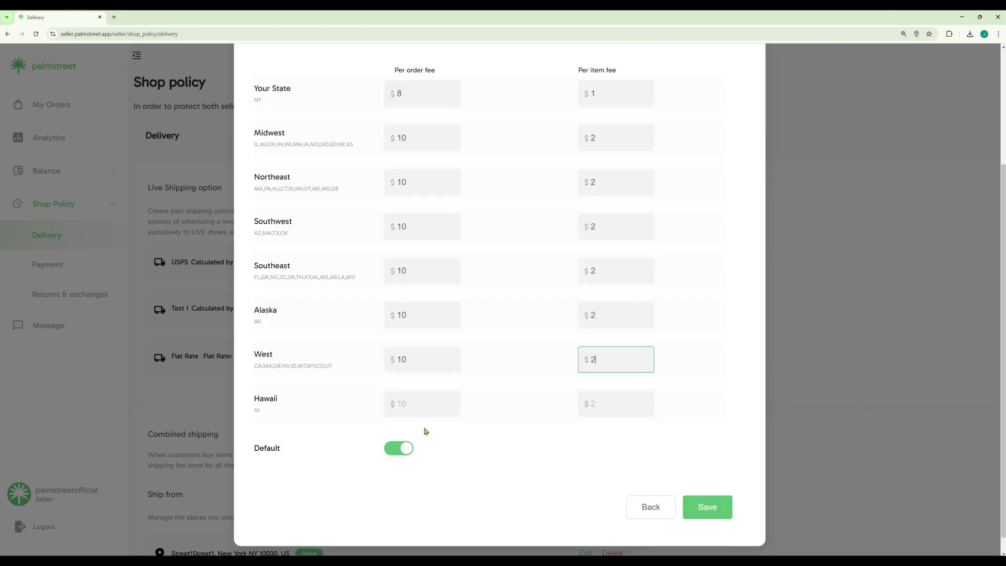
pyautogui.click(430, 398)
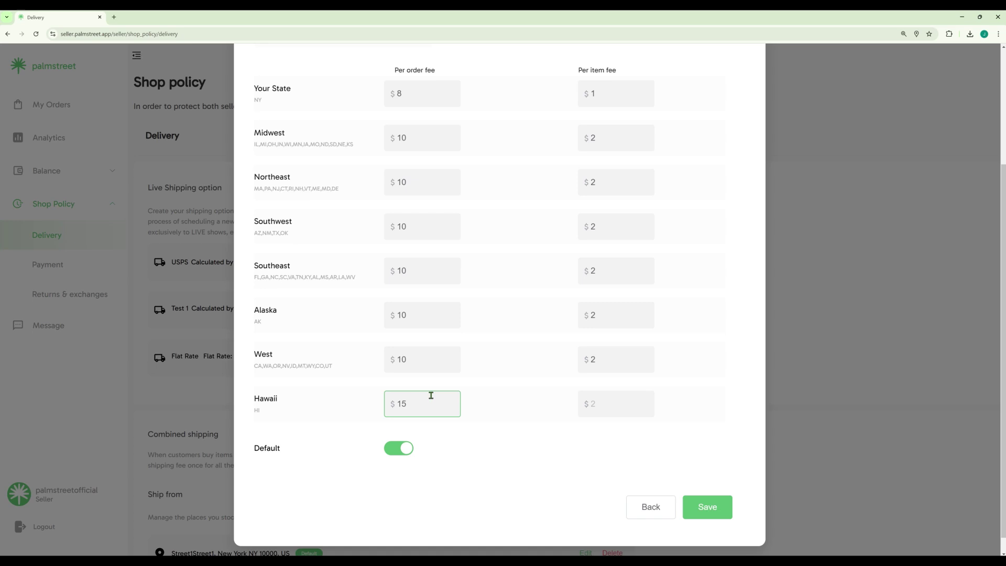
pyautogui.click(616, 401)
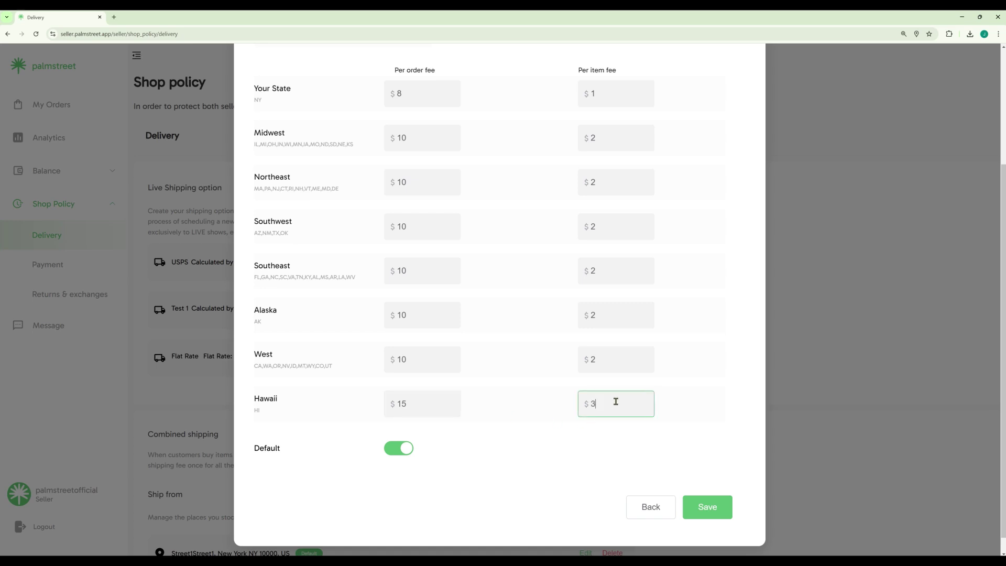
pyautogui.press('Escape')
# Toggle combined shipping off and on, and add a ship-from location with a name, phone number and address
pyautogui.click(629, 247)
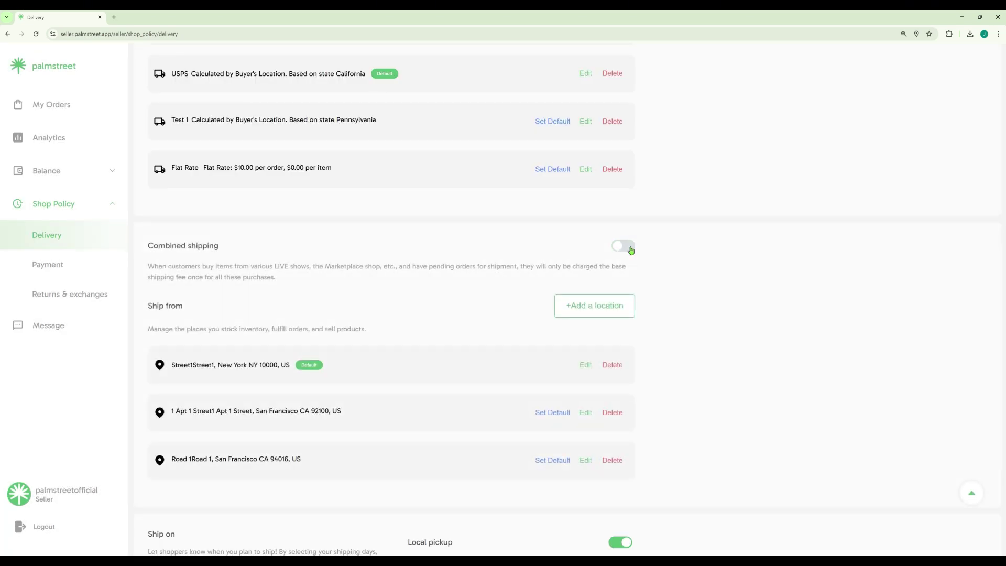
pyautogui.click(631, 250)
pyautogui.click(595, 305)
pyautogui.write('Smith')
pyautogui.click(516, 204)
pyautogui.write('61500012')
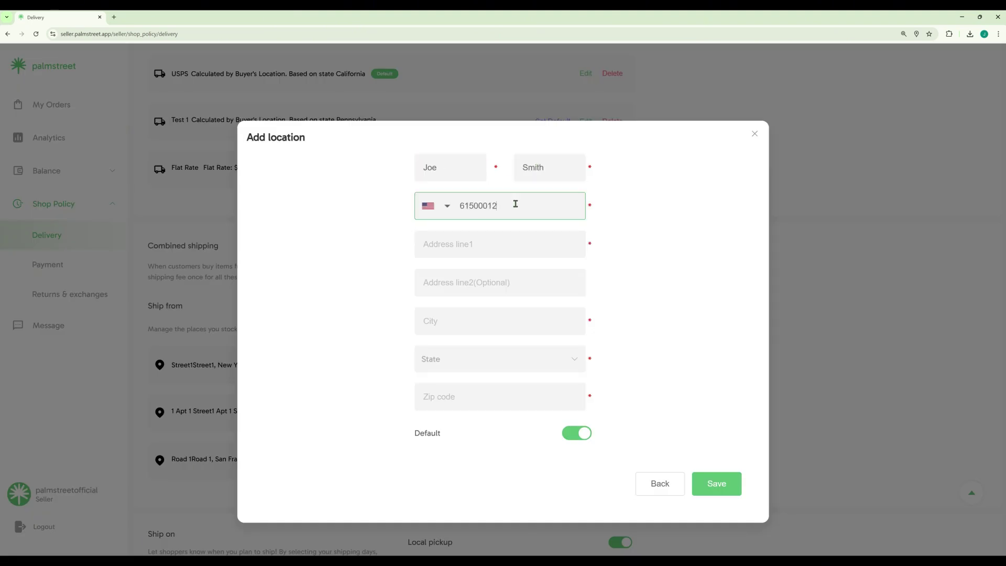
pyautogui.write('34')
pyautogui.click(499, 246)
pyautogui.write('A')
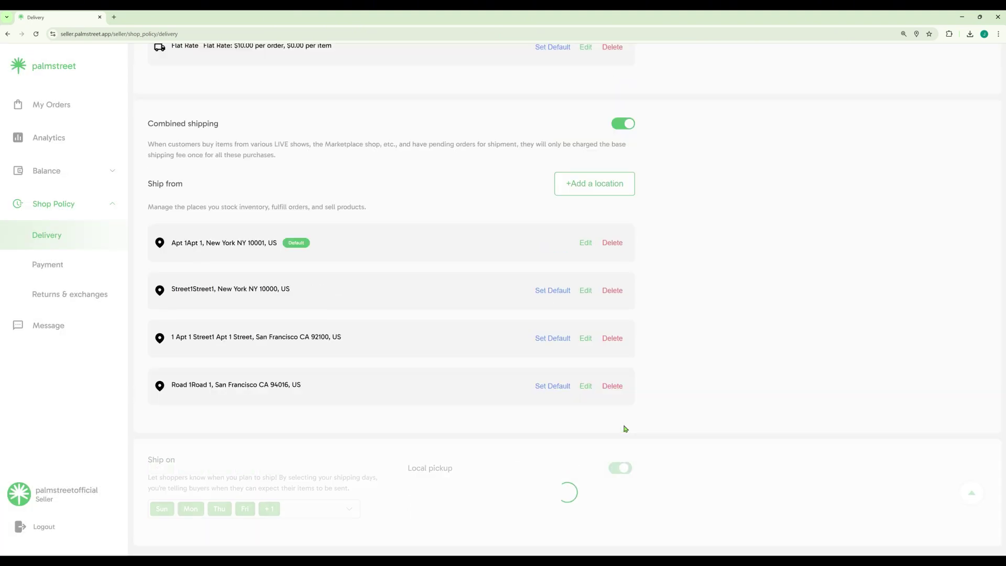
pyautogui.click(624, 470)
# Turn on local pickup and set shipping days to Sunday, Monday, Tuesday and Saturday
pyautogui.click(620, 469)
pyautogui.scroll(-1, 694, 476)
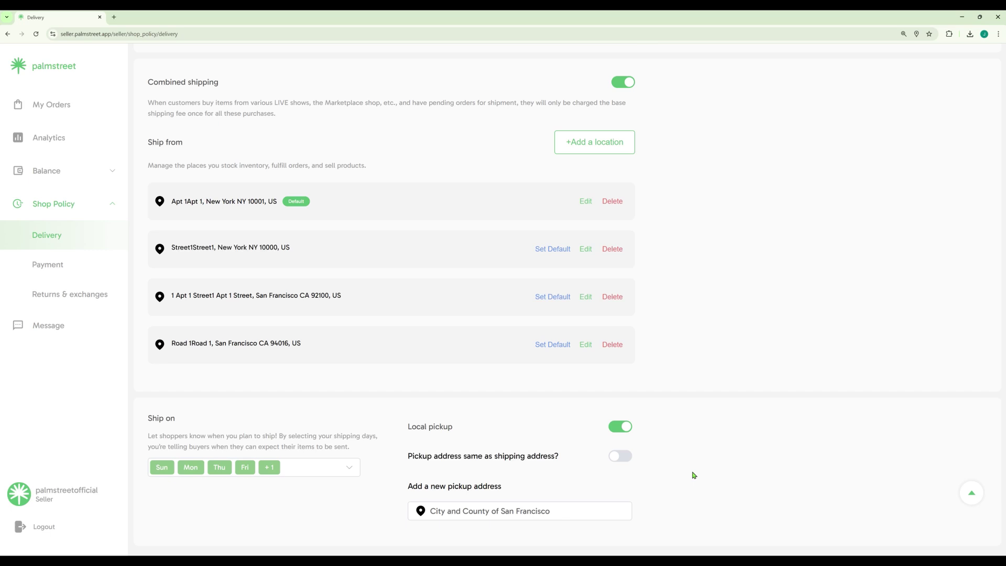
pyautogui.click(348, 467)
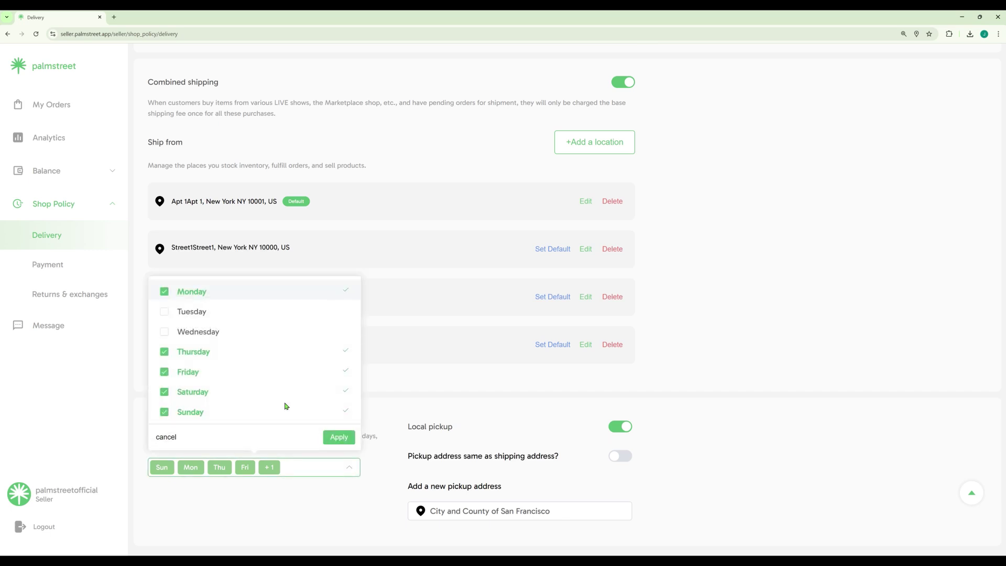
pyautogui.click(194, 351)
pyautogui.click(188, 376)
pyautogui.click(207, 312)
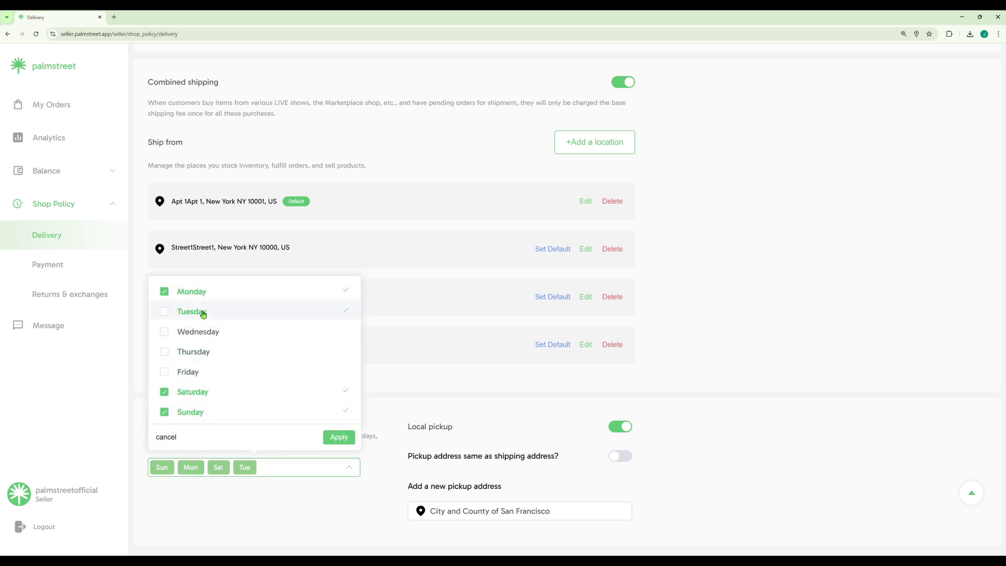
pyautogui.click(339, 438)
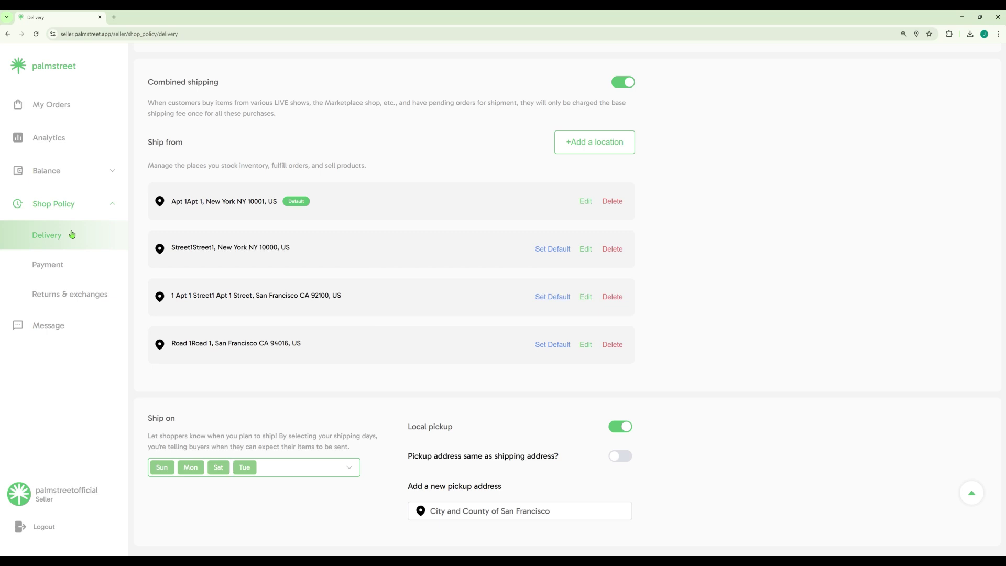
pyautogui.click(62, 266)
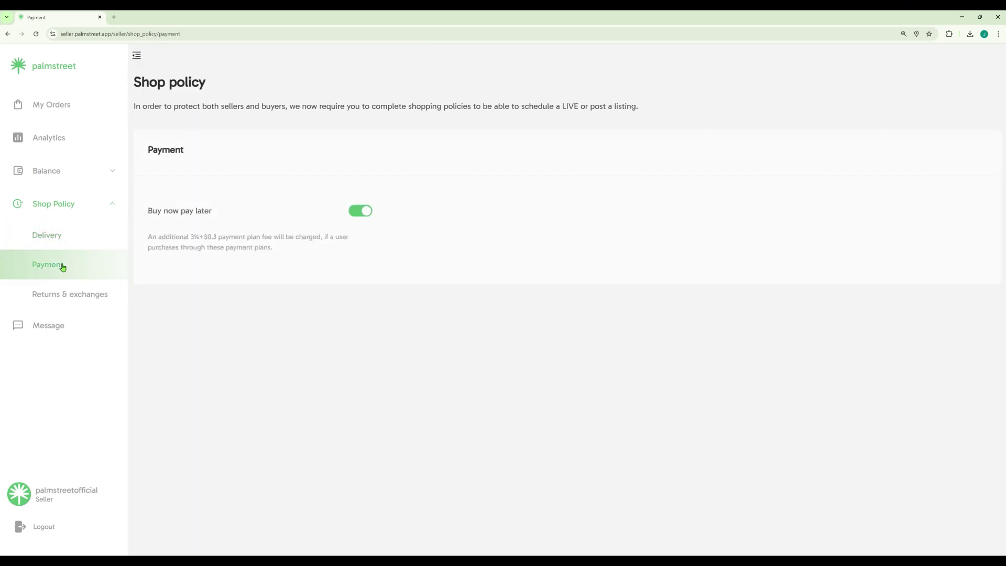
# Switch Buy now pay later, Accept Returns and Accept Exchanges off and back on, and view the Contact me within choices
pyautogui.click(369, 211)
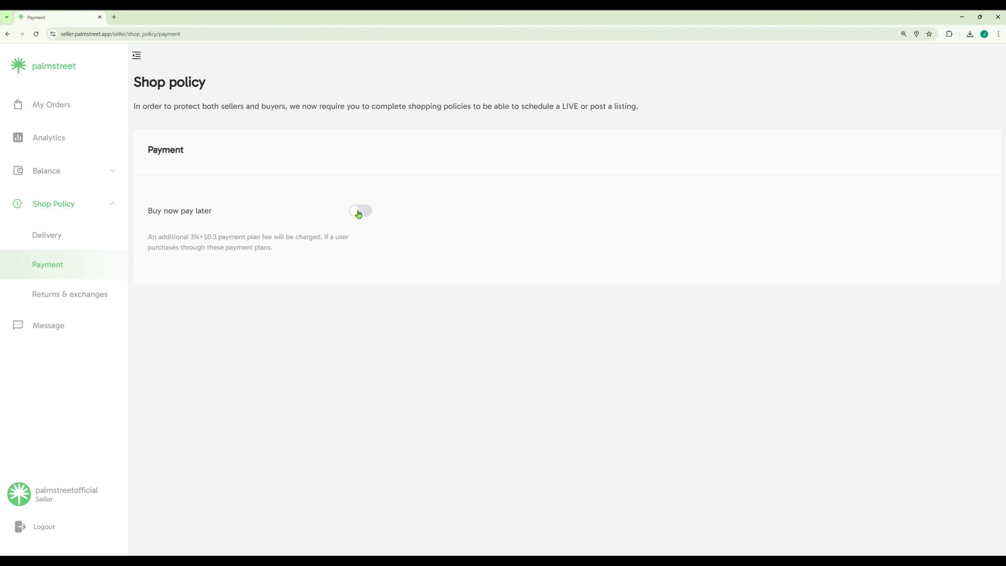
pyautogui.click(358, 212)
pyautogui.click(86, 294)
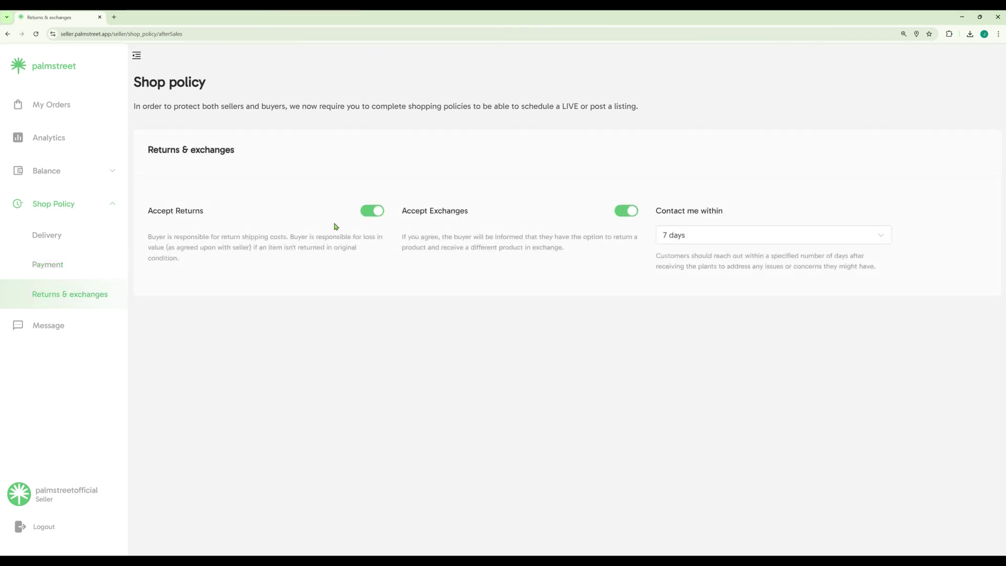
pyautogui.click(380, 216)
pyautogui.click(632, 213)
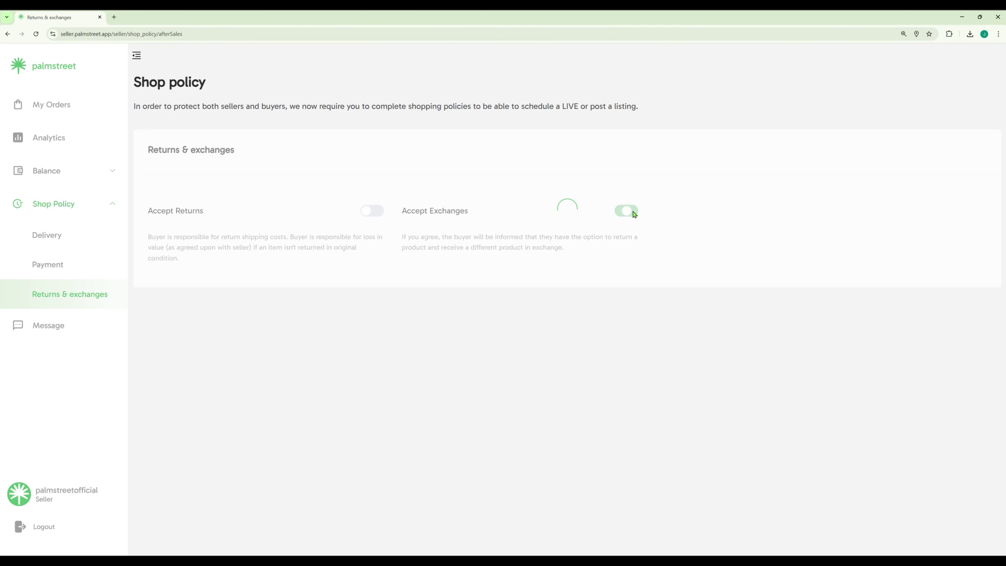
pyautogui.click(365, 215)
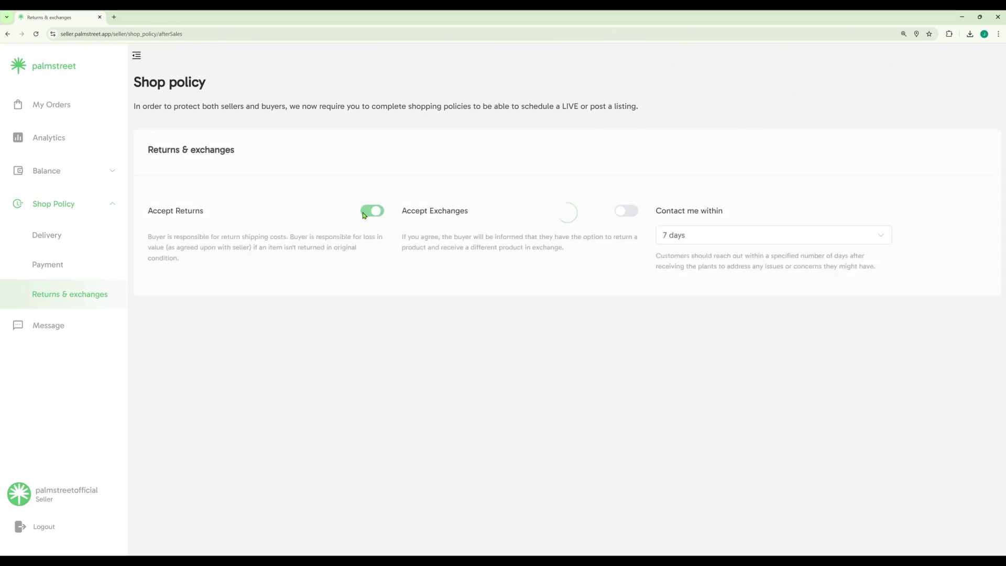
pyautogui.click(623, 216)
pyautogui.click(881, 235)
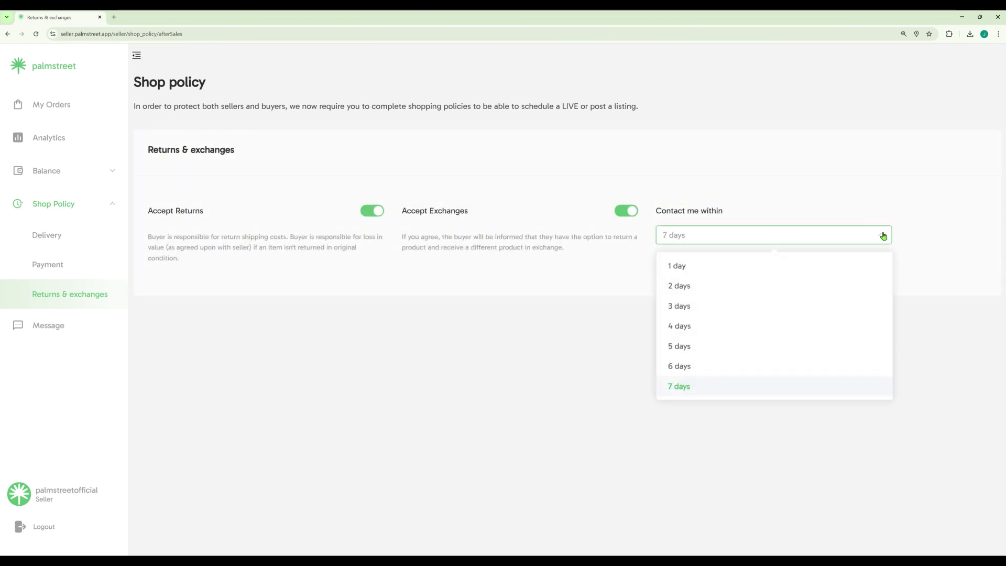
pyautogui.click(63, 326)
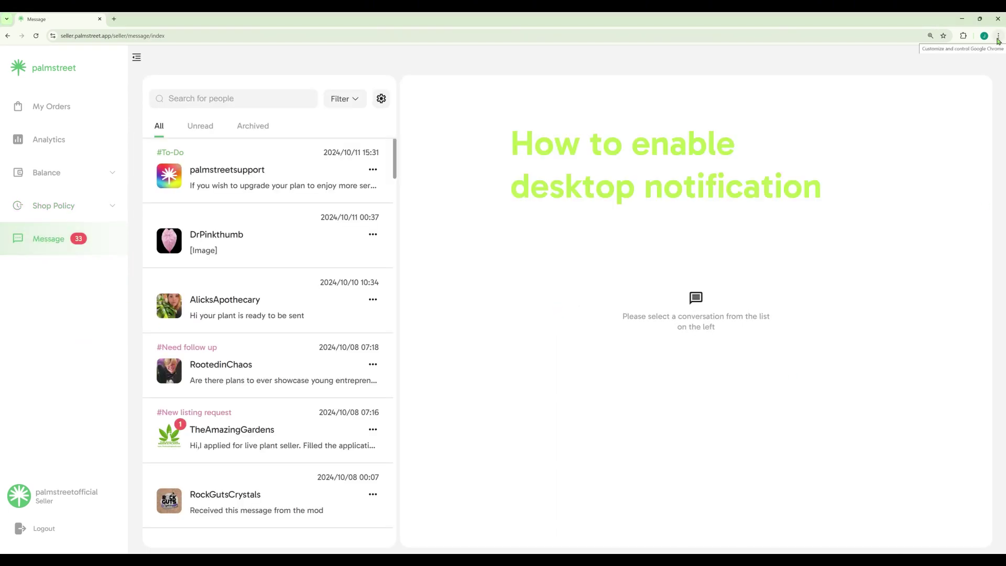
# Add seller.palmstreet.app to Chrome's sites allowed to send notifications
pyautogui.click(998, 36)
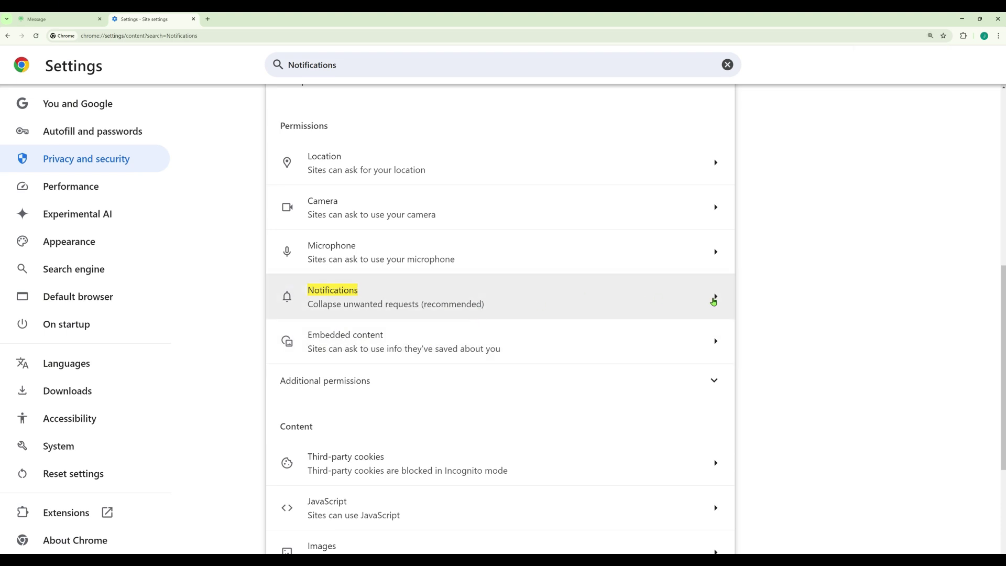
pyautogui.click(714, 301)
pyautogui.scroll(-2, 714, 301)
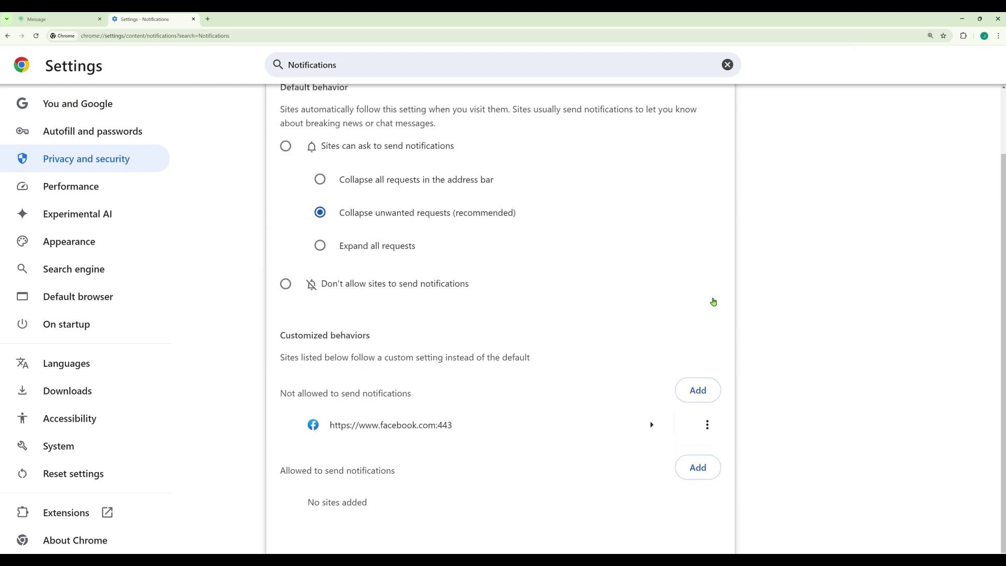
pyautogui.click(698, 466)
pyautogui.hotkey('ctrl', '+')
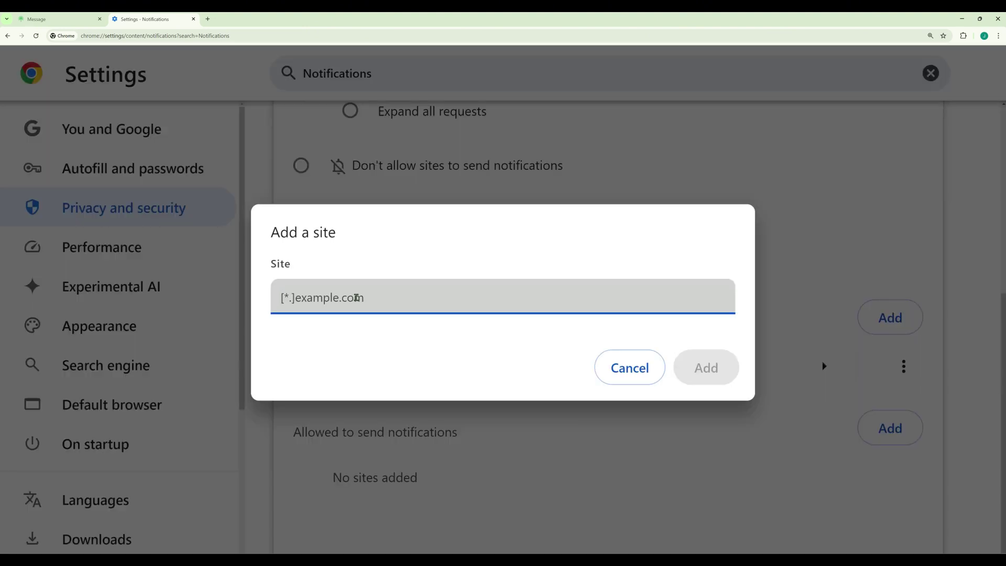
pyautogui.write('https://seller.palmstreet.app/')
pyautogui.click(703, 375)
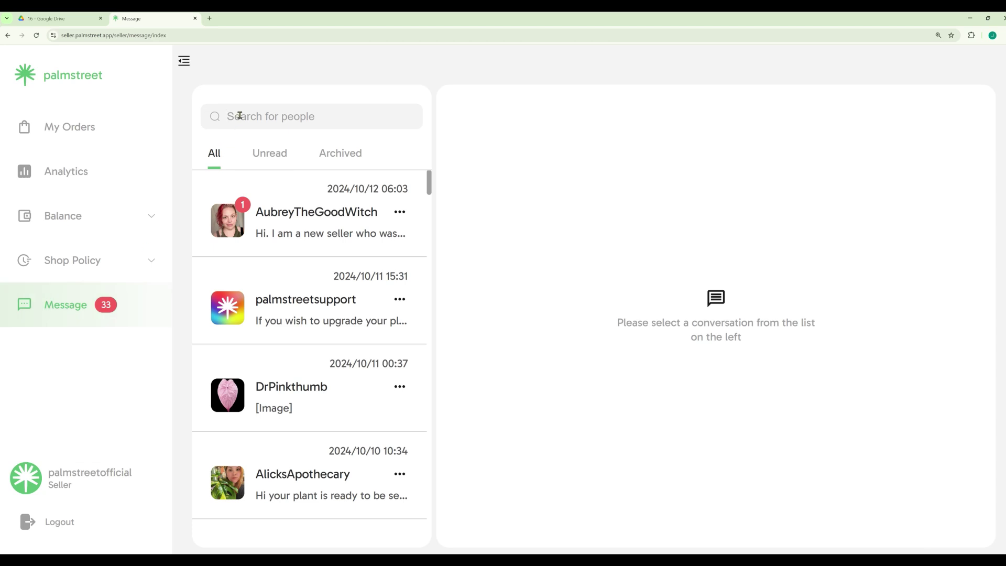
# Search people for 'palm' and save a reply LIVE: 'We have LIVE sessions every Tuesday to Sunday at 3 PM EST.'
pyautogui.click(241, 107)
pyautogui.write('palm')
pyautogui.click(411, 117)
pyautogui.click(923, 127)
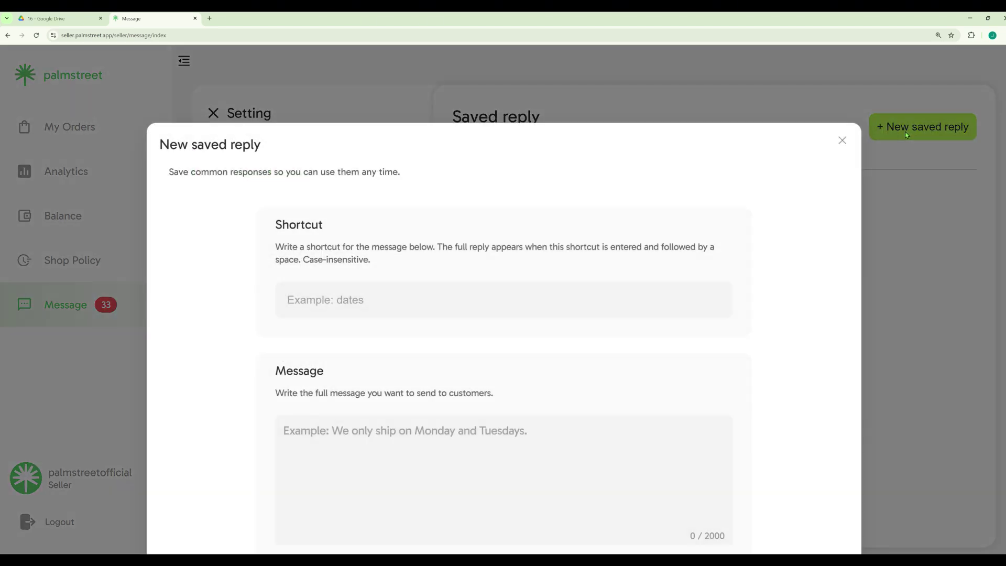
pyautogui.write('LIVE')
pyautogui.click(374, 434)
pyautogui.write('We ha')
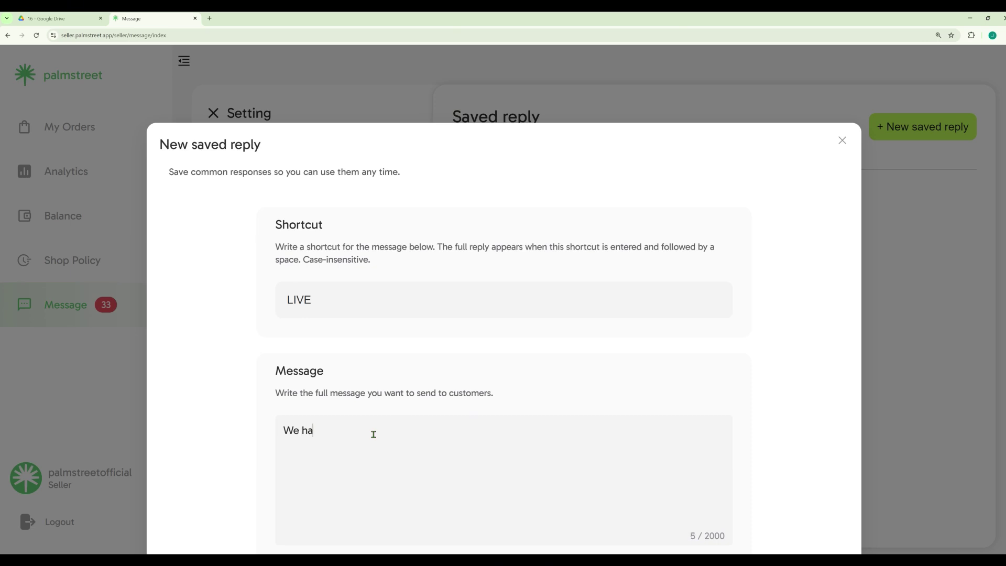
pyautogui.write('ve LIVE sessions every Tuesday to Sunday at 3 PM EST.')
pyautogui.scroll(-2, 736, 524)
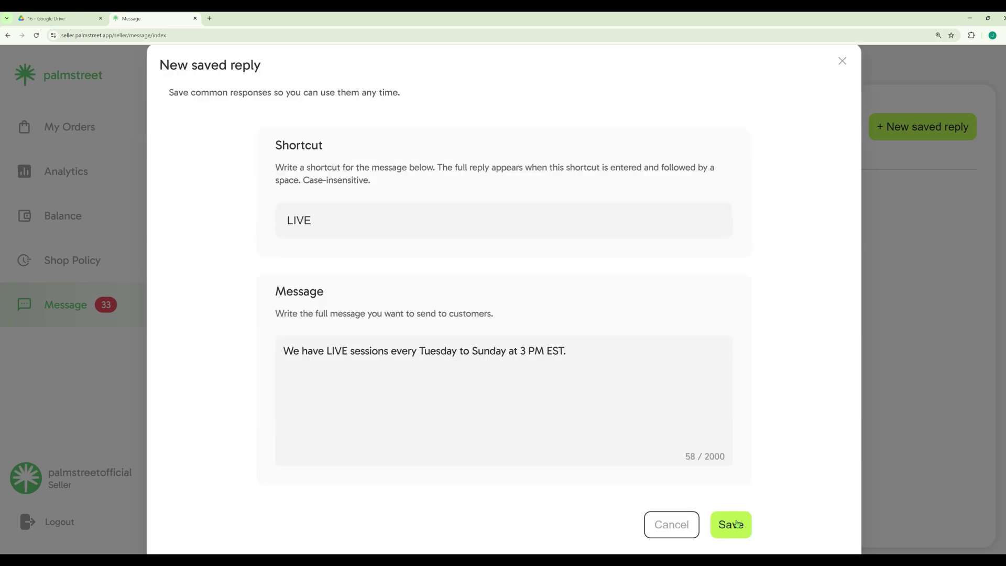
pyautogui.click(736, 524)
# Start a new conversation label named 'Mark as read'
pyautogui.click(341, 270)
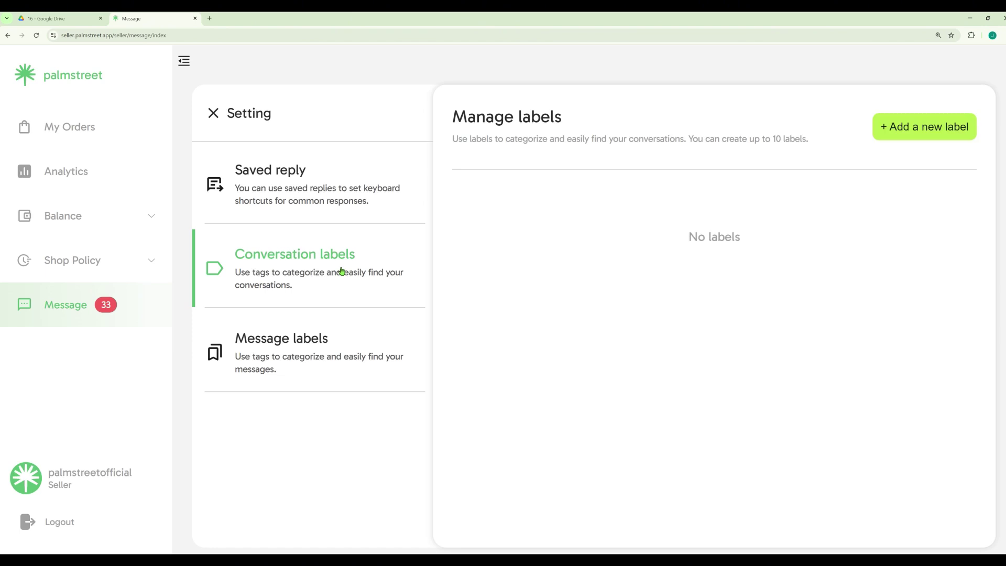
pyautogui.click(918, 129)
pyautogui.write('Mark ')
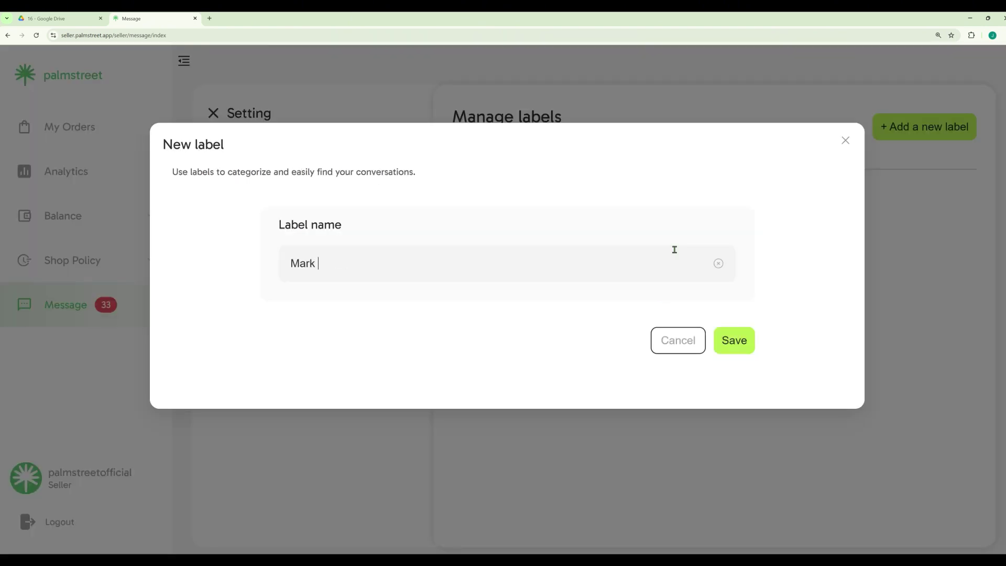
pyautogui.write('as read')
# Save the 'Mark as read' label and return to the conversations
pyautogui.click(734, 348)
pyautogui.click(337, 356)
pyautogui.press('Escape')
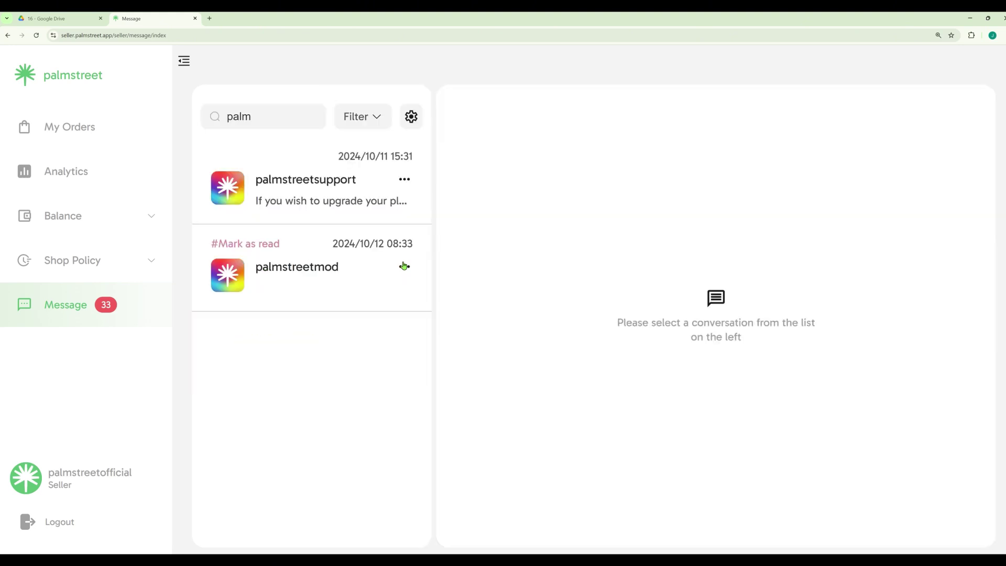
# Archive the palmstreetmod conversation, then unarchive it
pyautogui.click(404, 267)
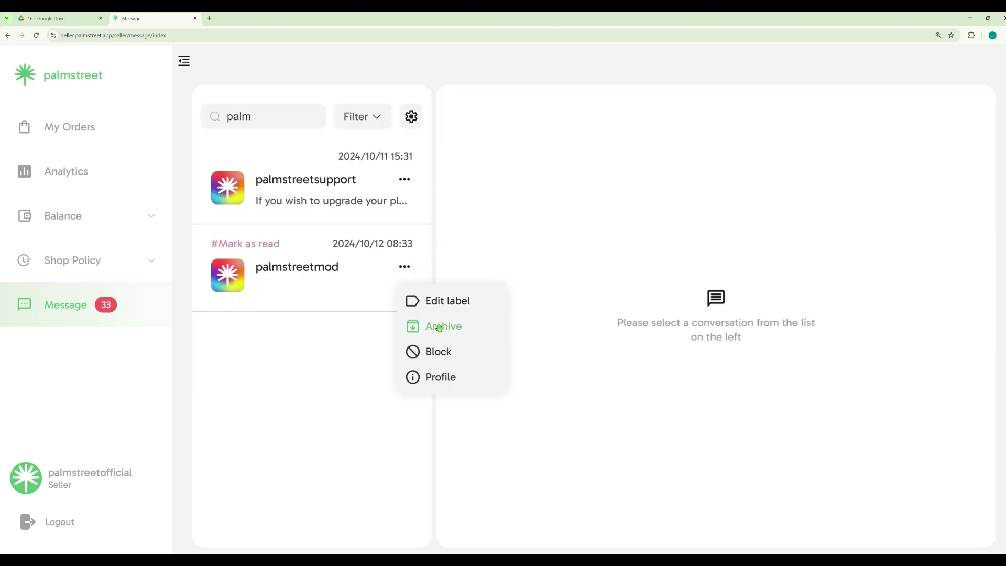
pyautogui.click(440, 326)
pyautogui.click(785, 314)
pyautogui.click(404, 266)
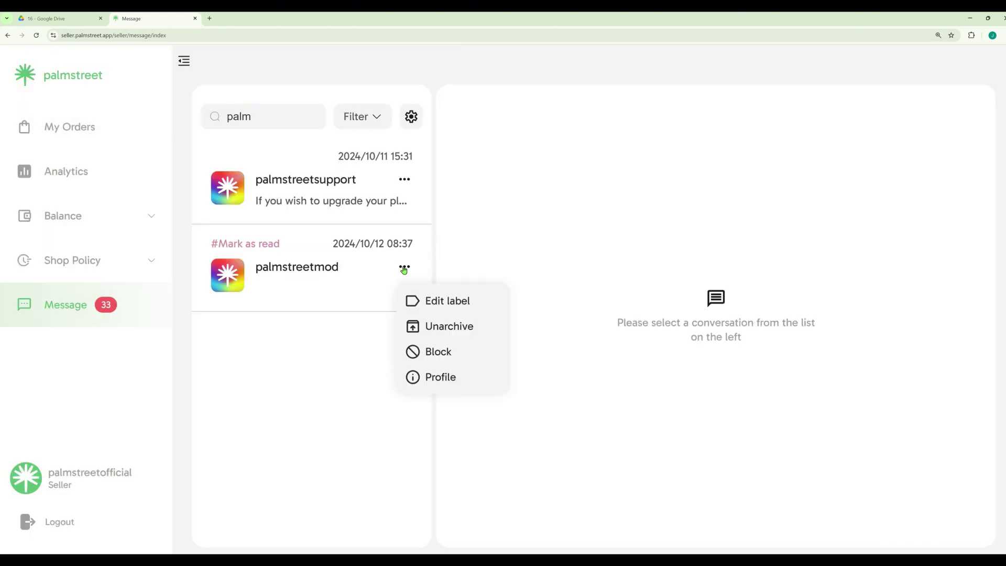
pyautogui.click(433, 326)
pyautogui.click(770, 316)
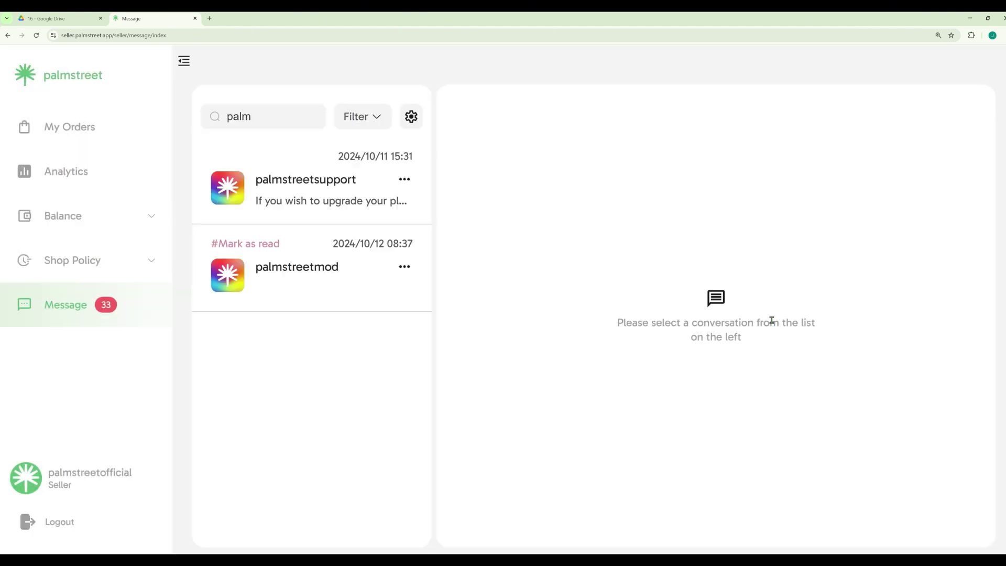
# Block and then unblock the buyer, then view their profile summary
pyautogui.click(404, 269)
pyautogui.click(438, 352)
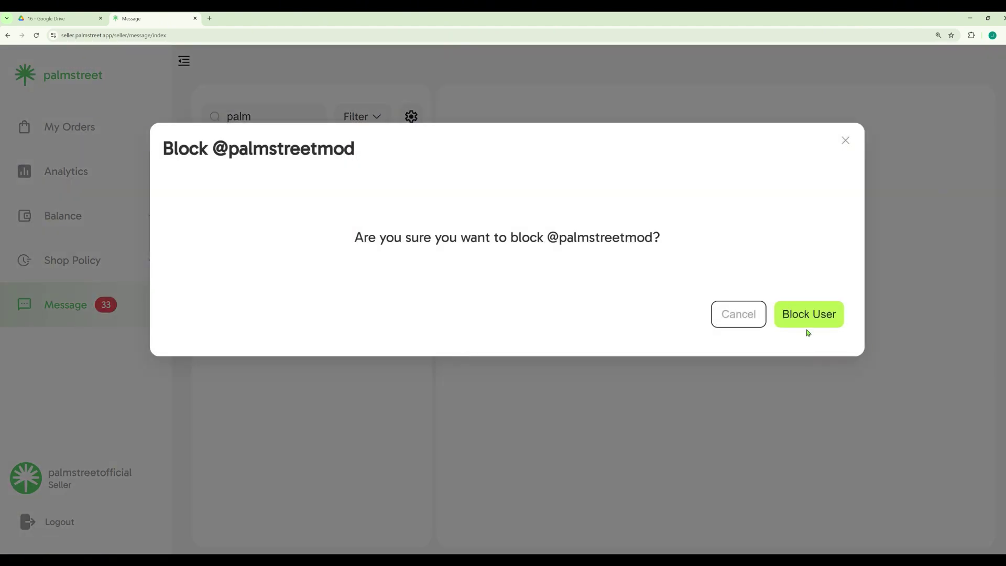
pyautogui.click(812, 317)
pyautogui.click(404, 267)
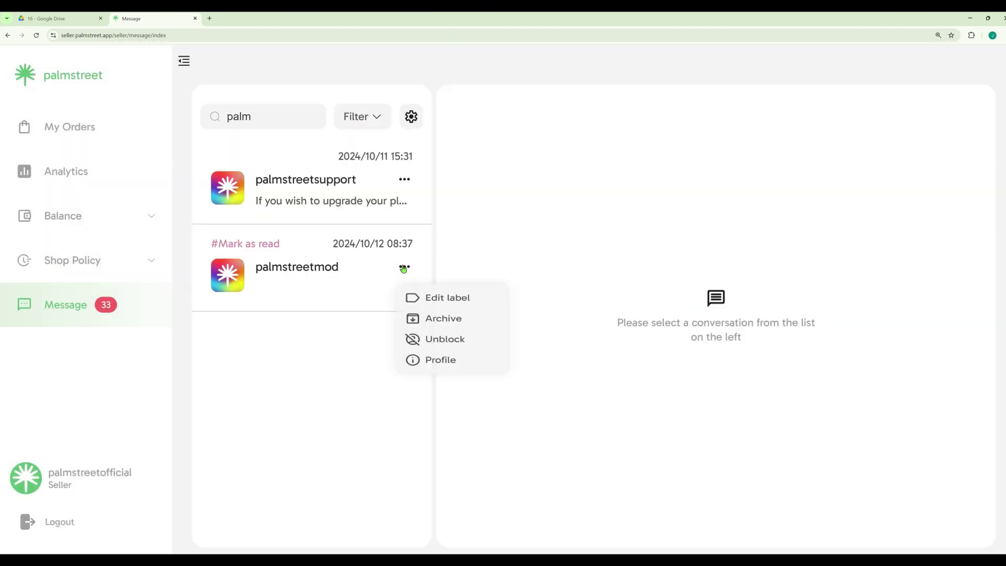
pyautogui.click(465, 352)
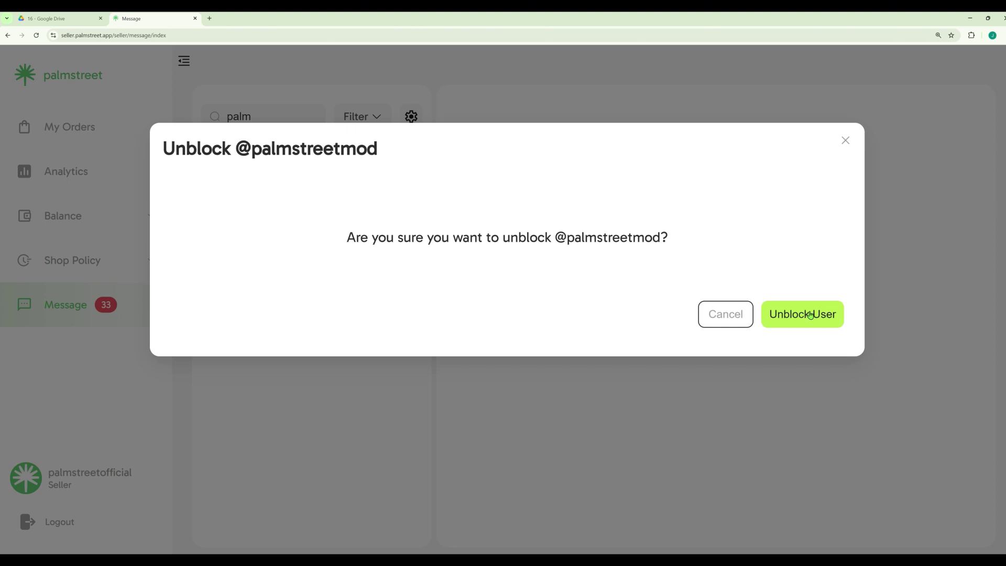
pyautogui.click(811, 314)
pyautogui.click(408, 269)
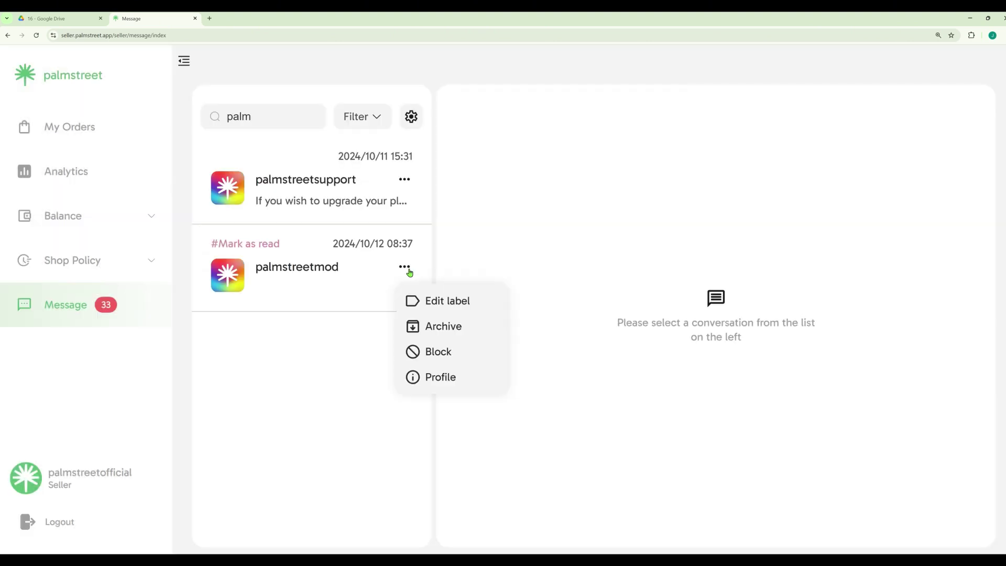
pyautogui.click(427, 377)
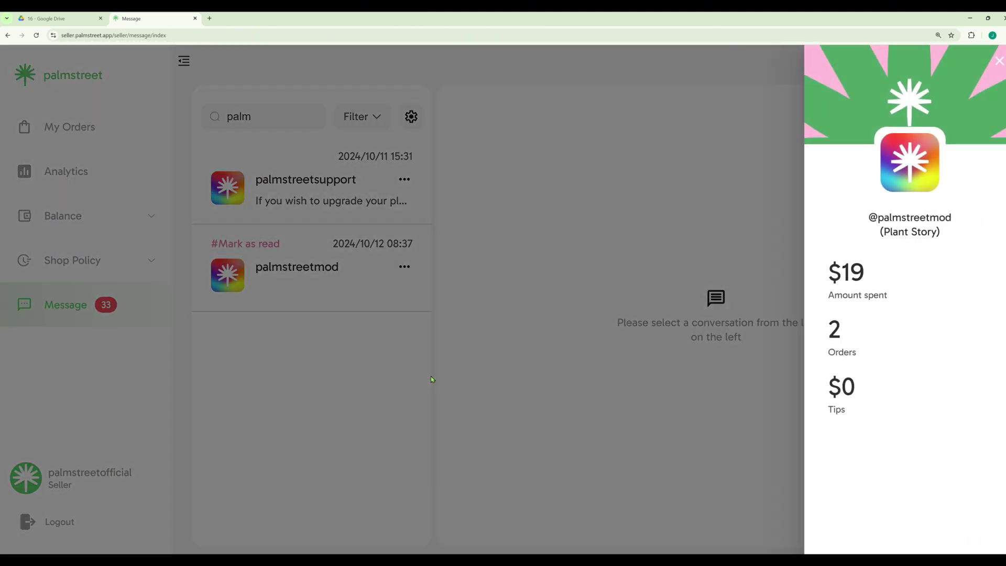